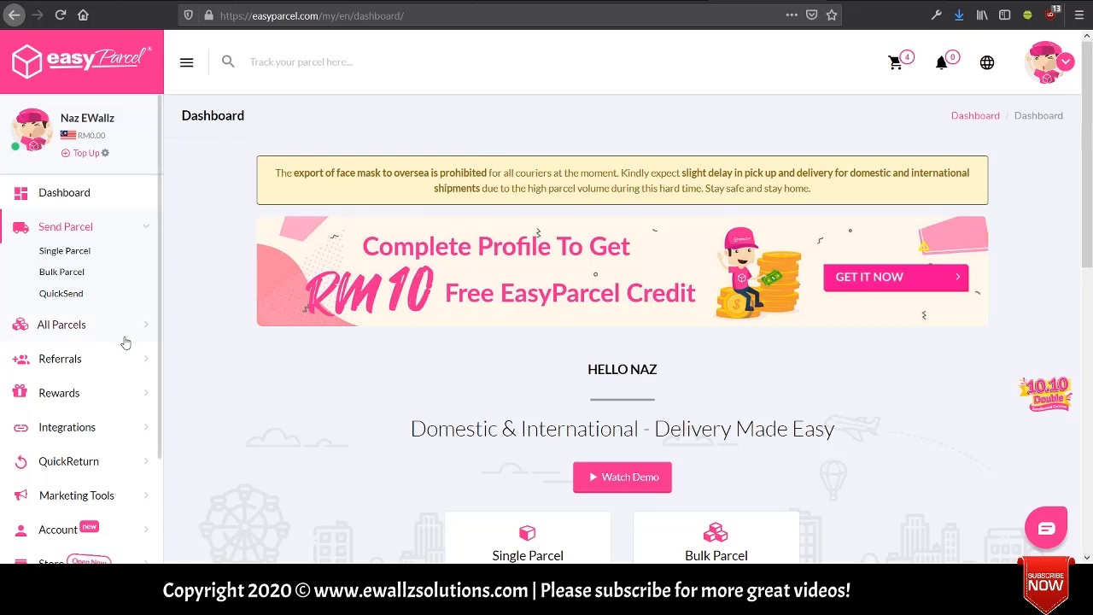
Step: Start adding a new WooCommerce store integration in EasyParcel
left_click(130, 434)
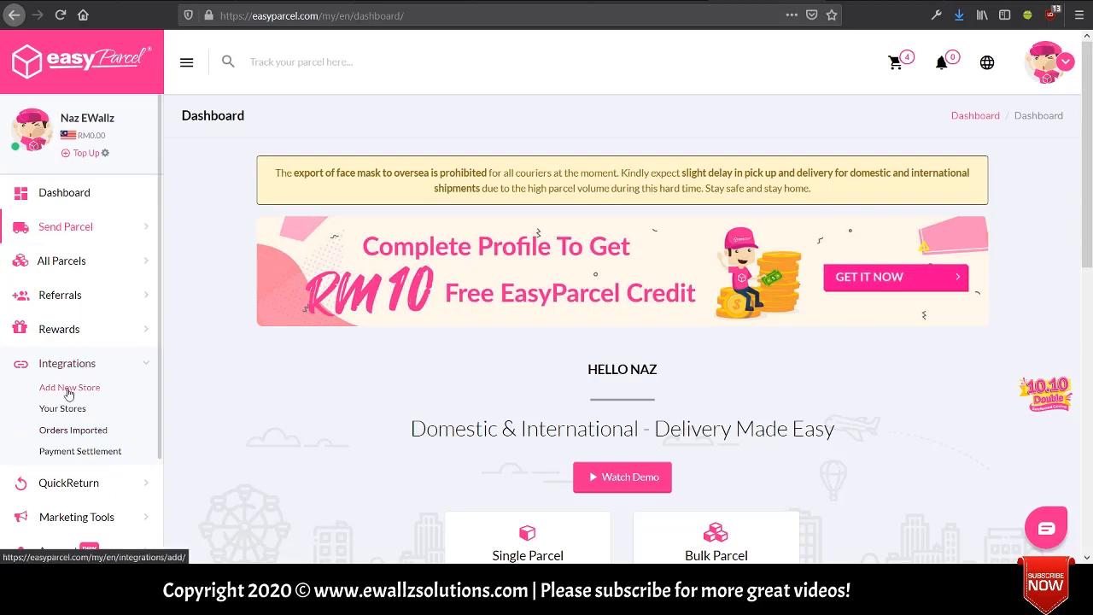
left_click(68, 392)
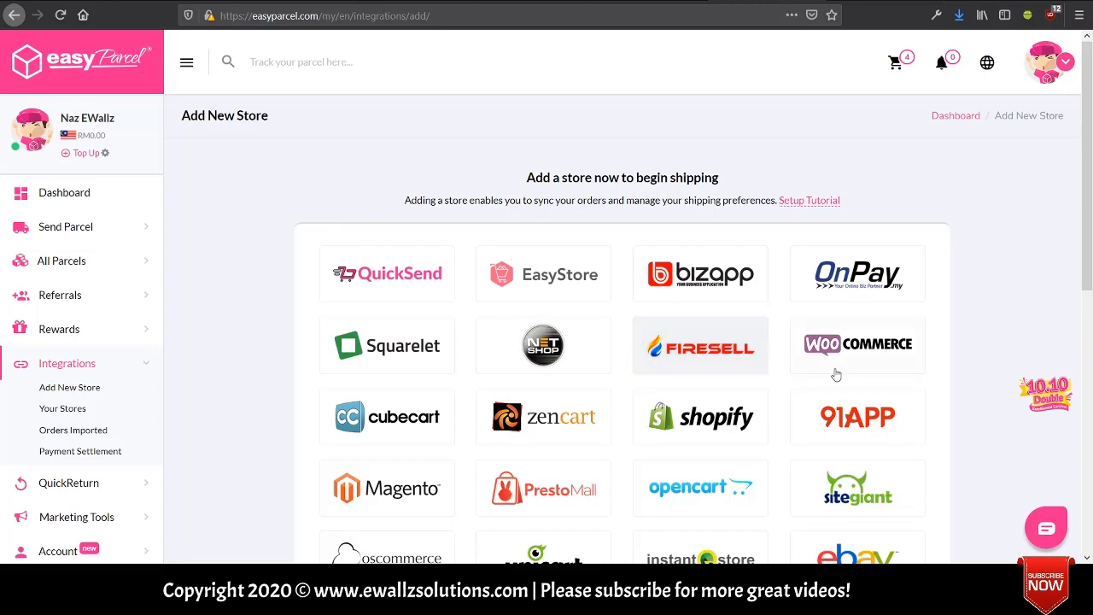
left_click(880, 354)
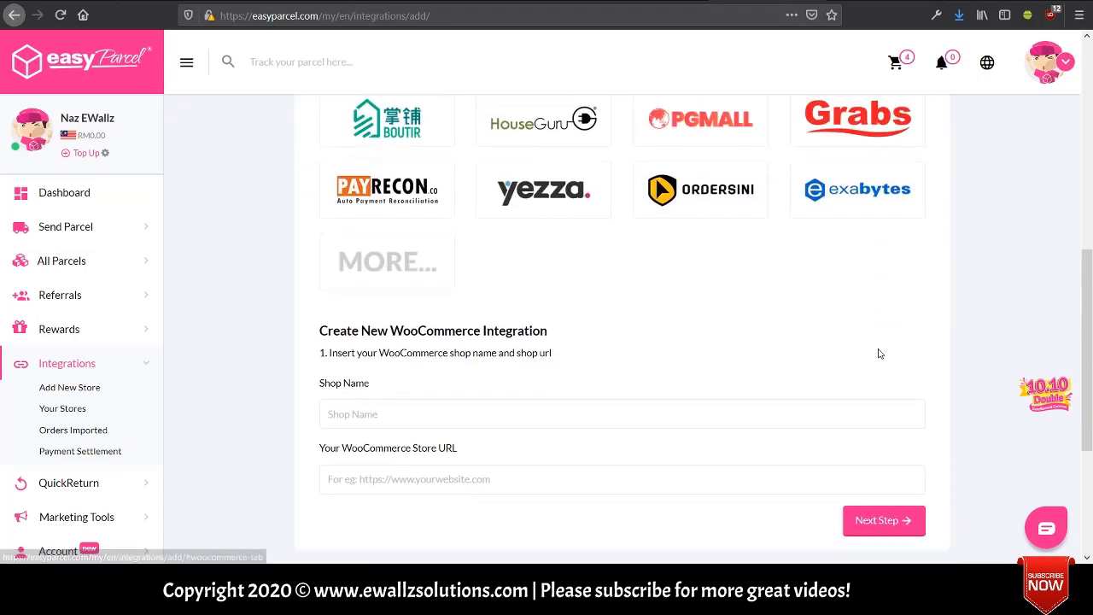
Step: Enter Fashion Store as the shop name of the new WooCommerce integration
left_click(452, 408)
scroll(451, 407, "down", 2)
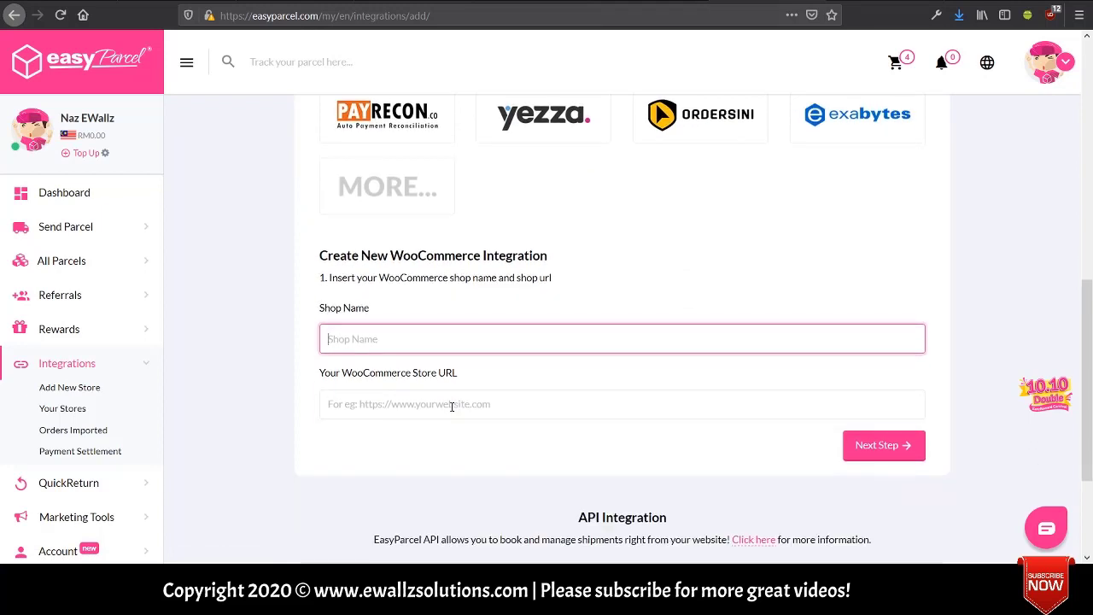
type("Fashion Store")
left_click(463, 405)
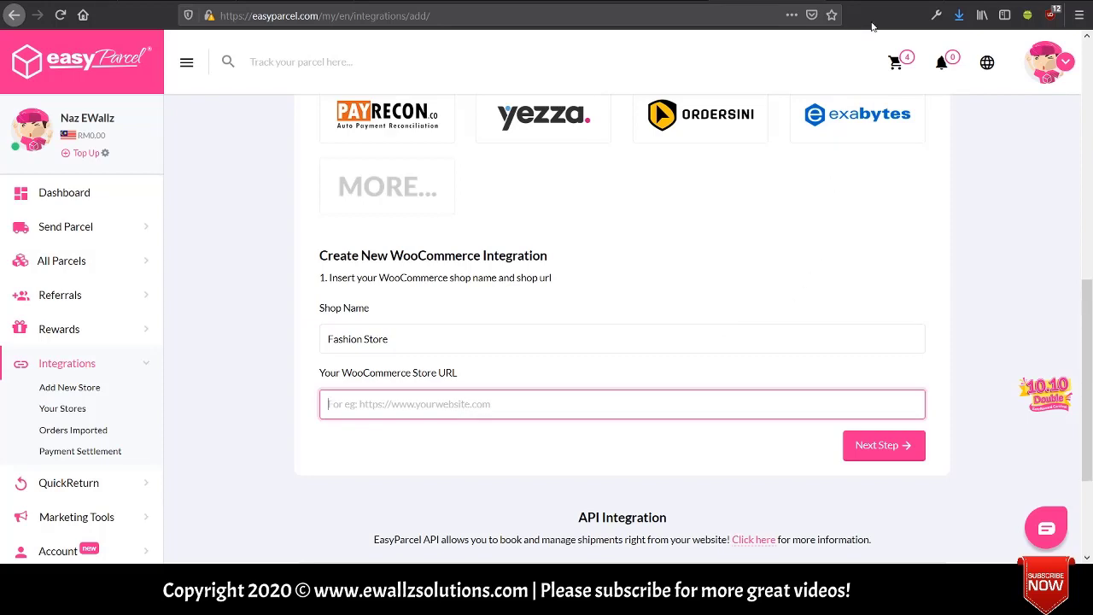
left_click(888, 1)
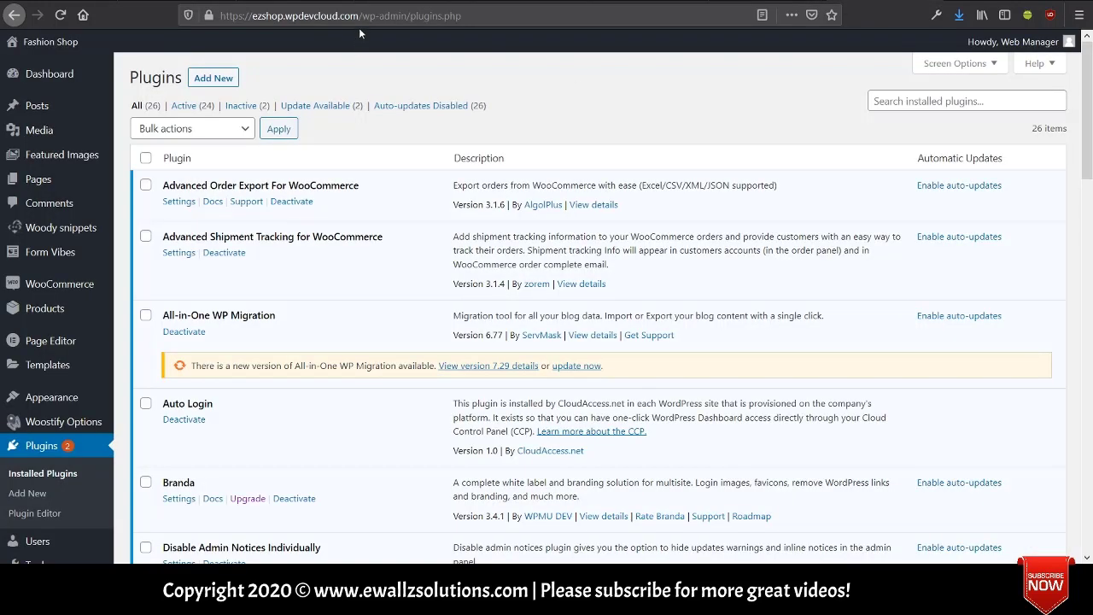
left_click_drag(358, 15, 214, 16)
right_click(272, 14)
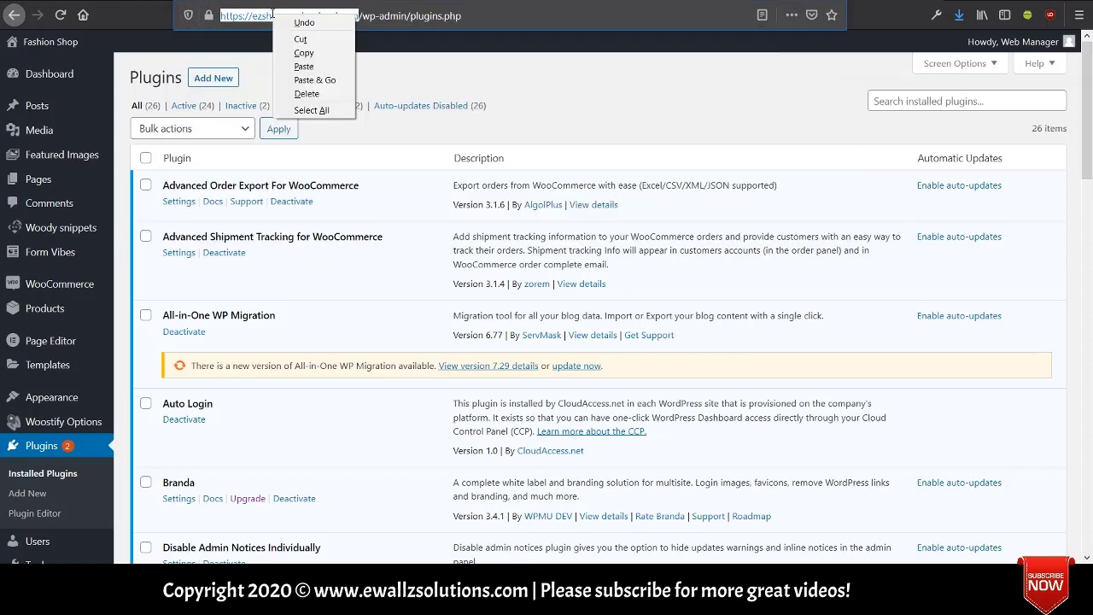
left_click(301, 54)
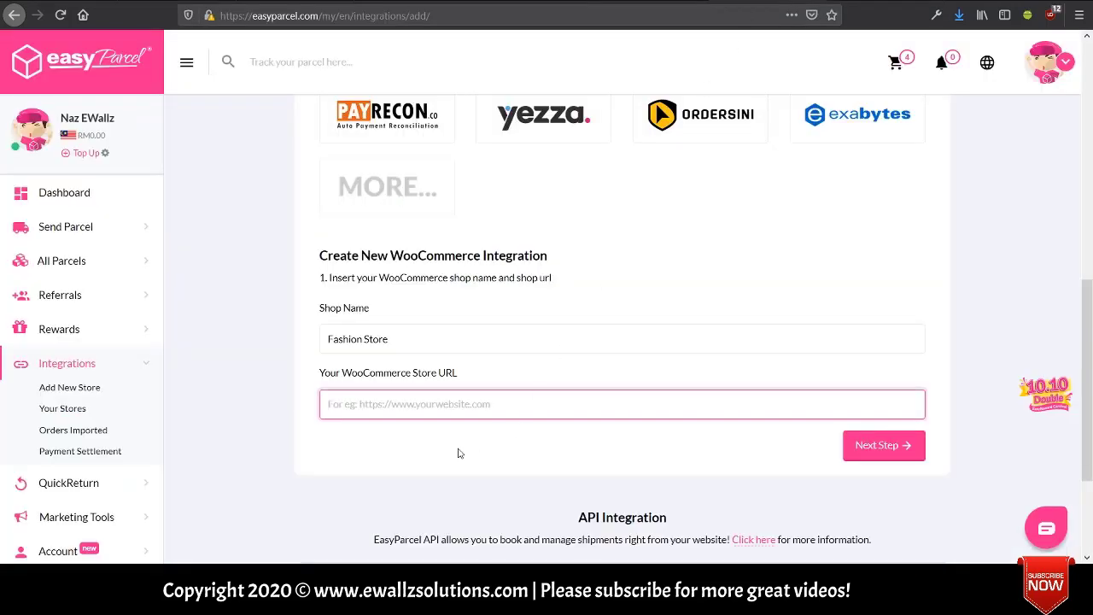
right_click(446, 404)
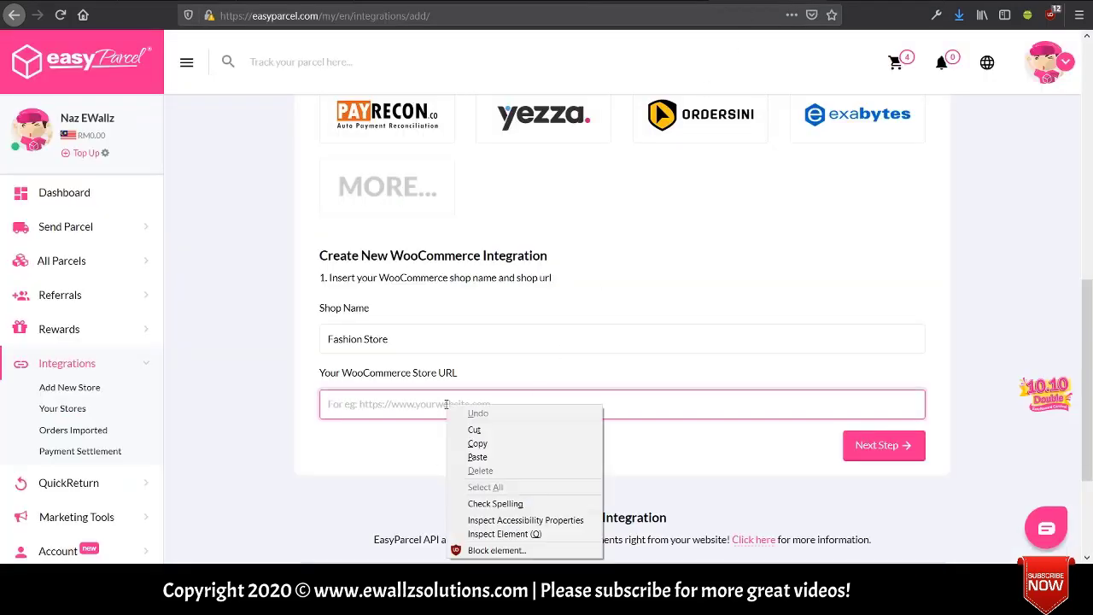
left_click(477, 457)
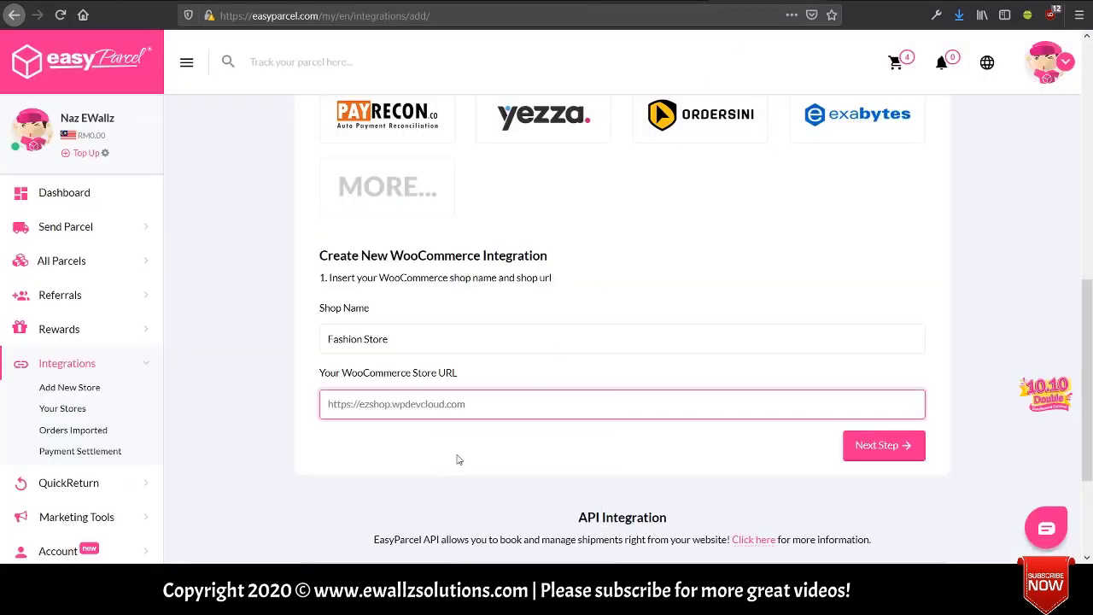
left_click(883, 445)
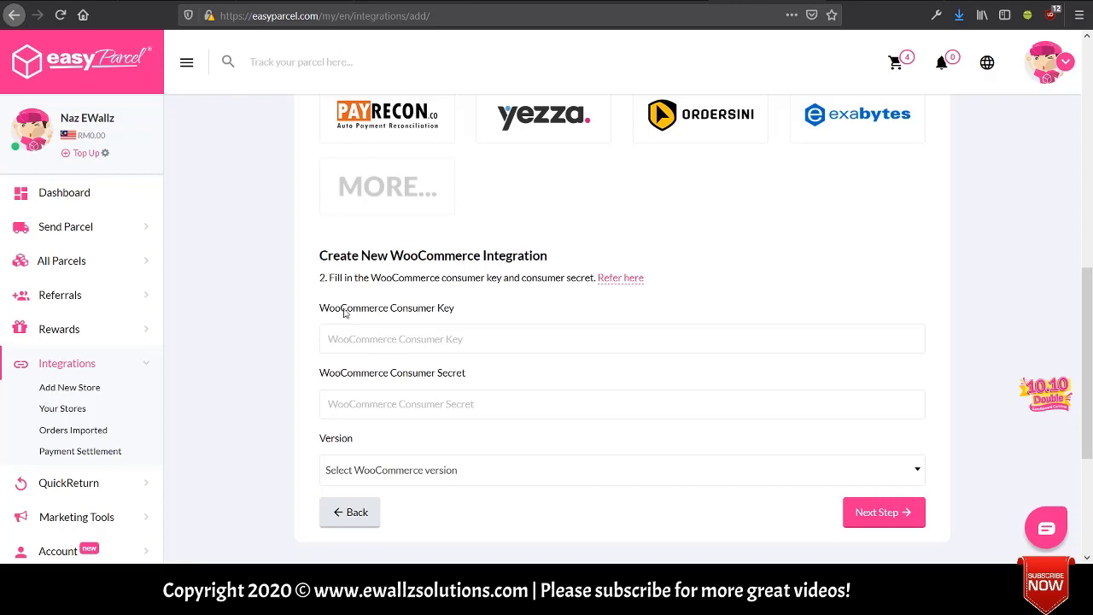
Step: Switch to the WordPress admin site and start a new API key in WooCommerce's advanced REST API settings
left_click(465, 345)
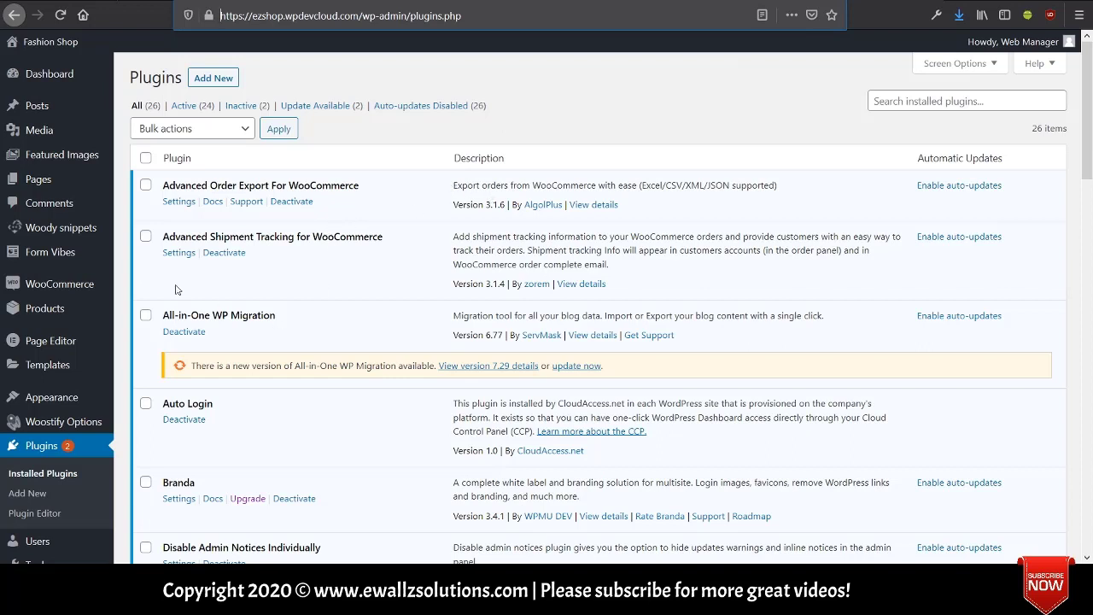
mouse_move(86, 284)
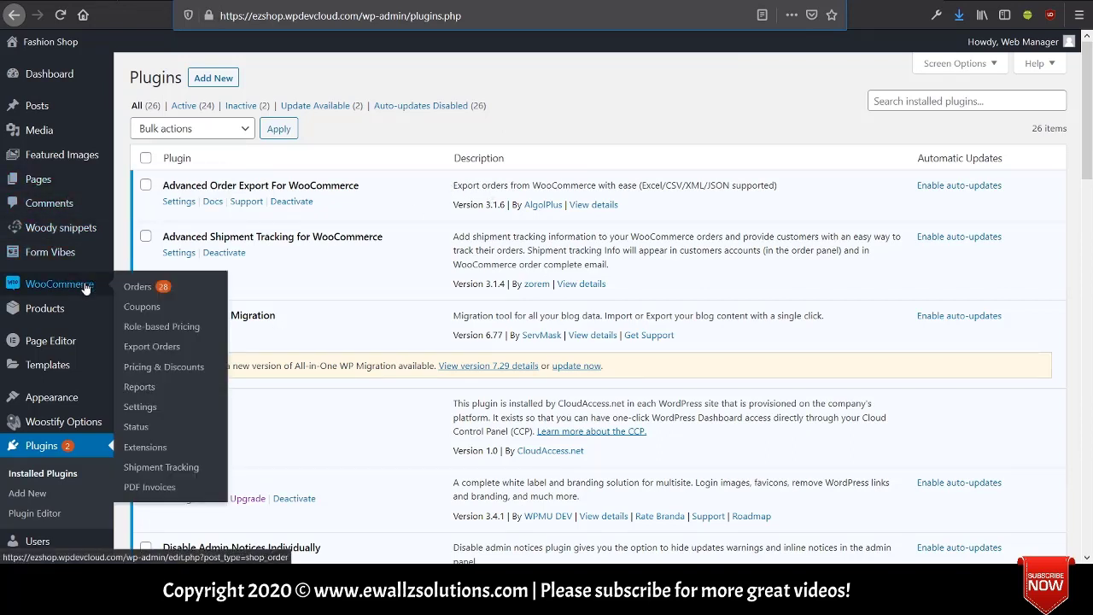
left_click(142, 410)
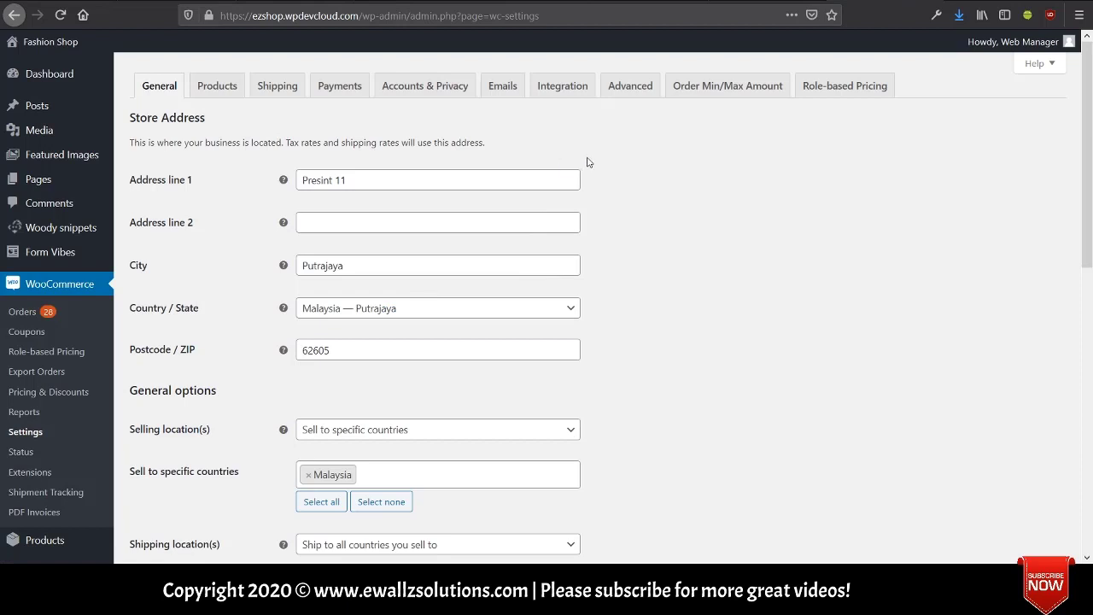
left_click(635, 89)
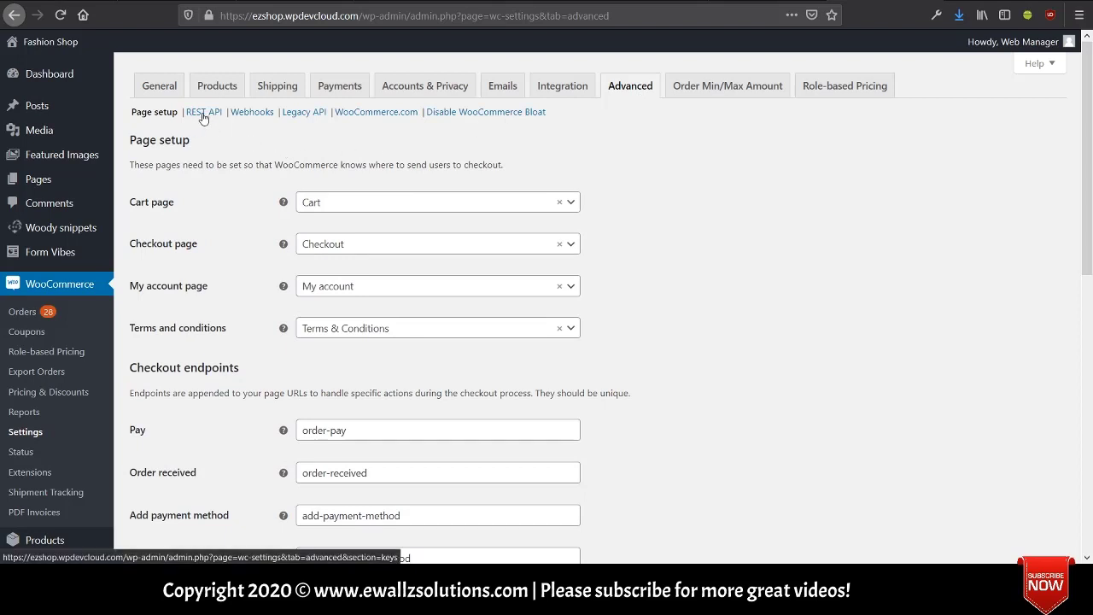
left_click(203, 119)
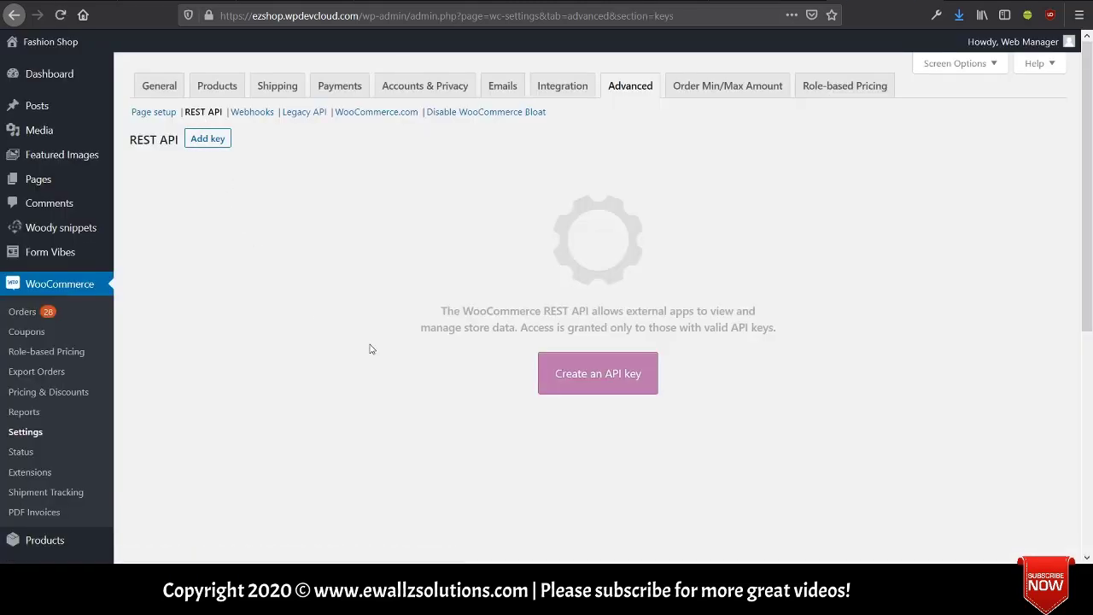
left_click(598, 385)
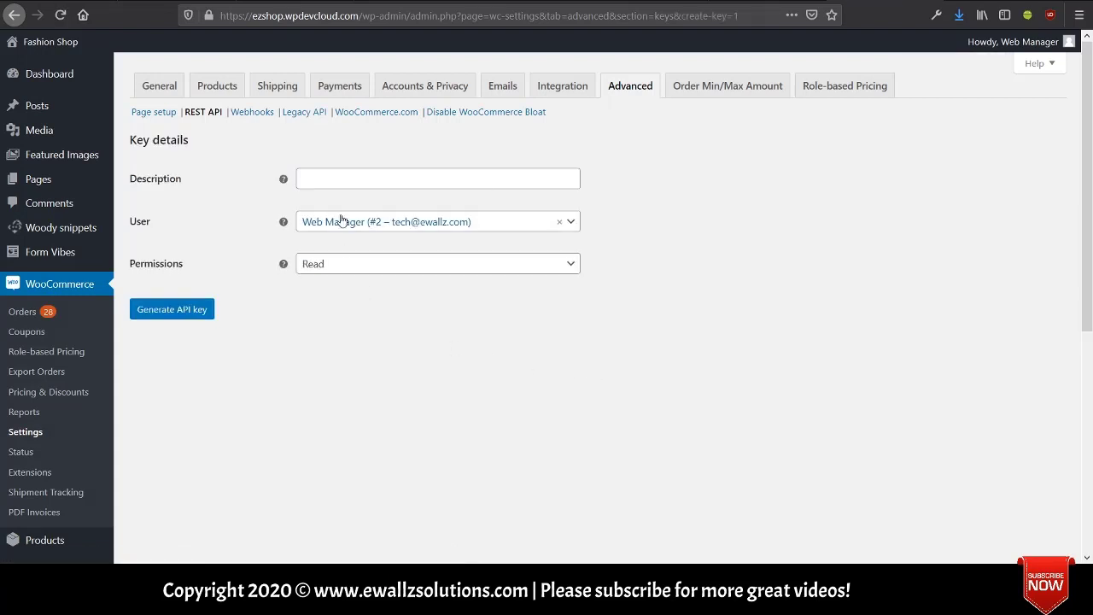
Step: Describe the API key as easyparcel, give it Read/Write permissions and generate it
left_click(346, 181)
type("e")
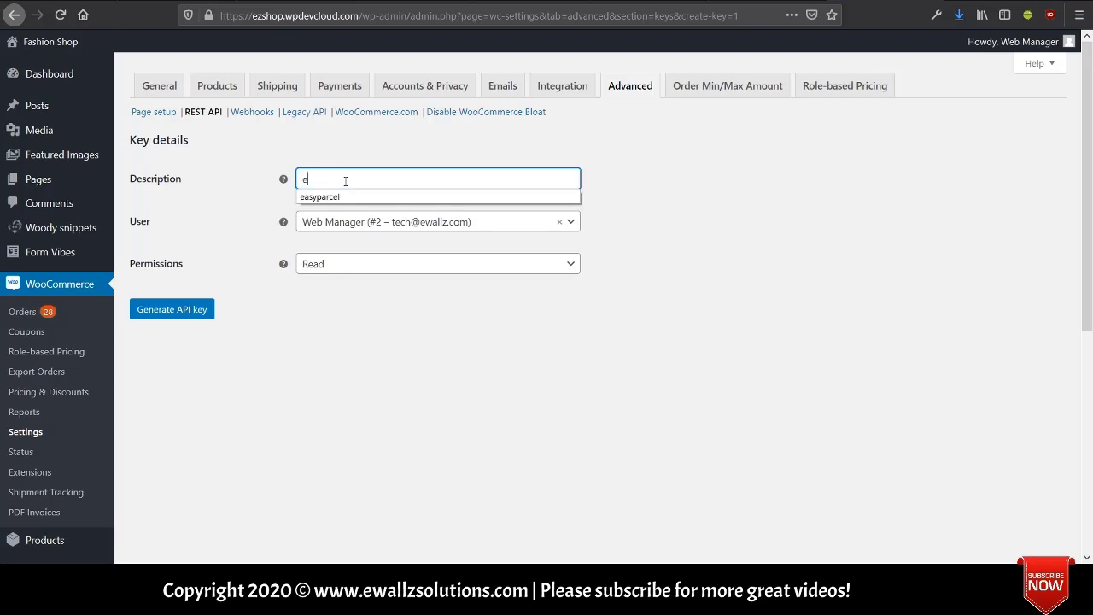
type("asyparcel")
left_click(626, 249)
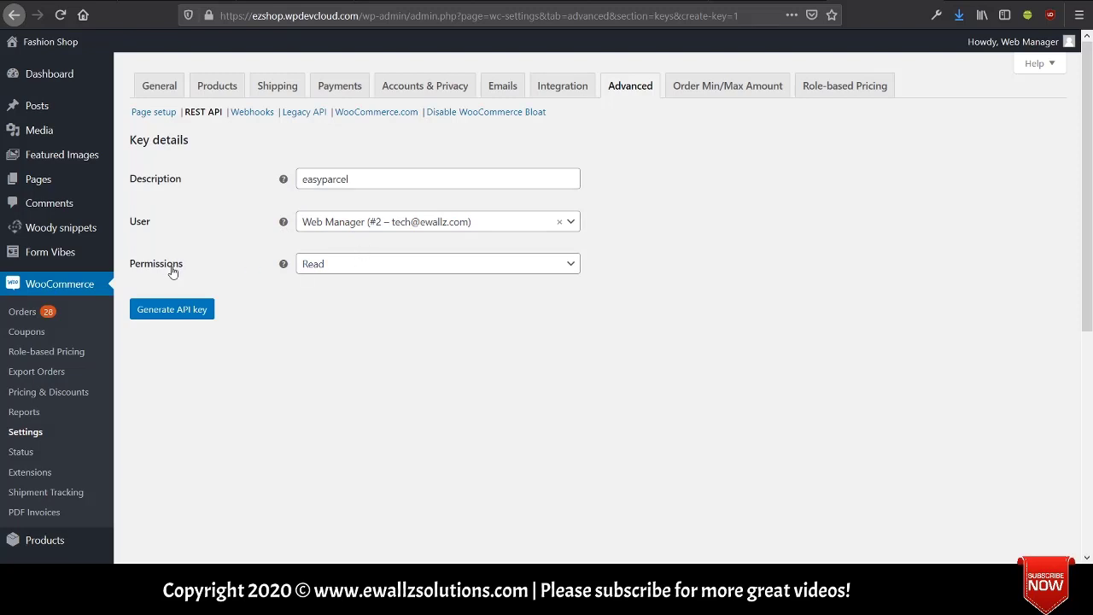
left_click(342, 268)
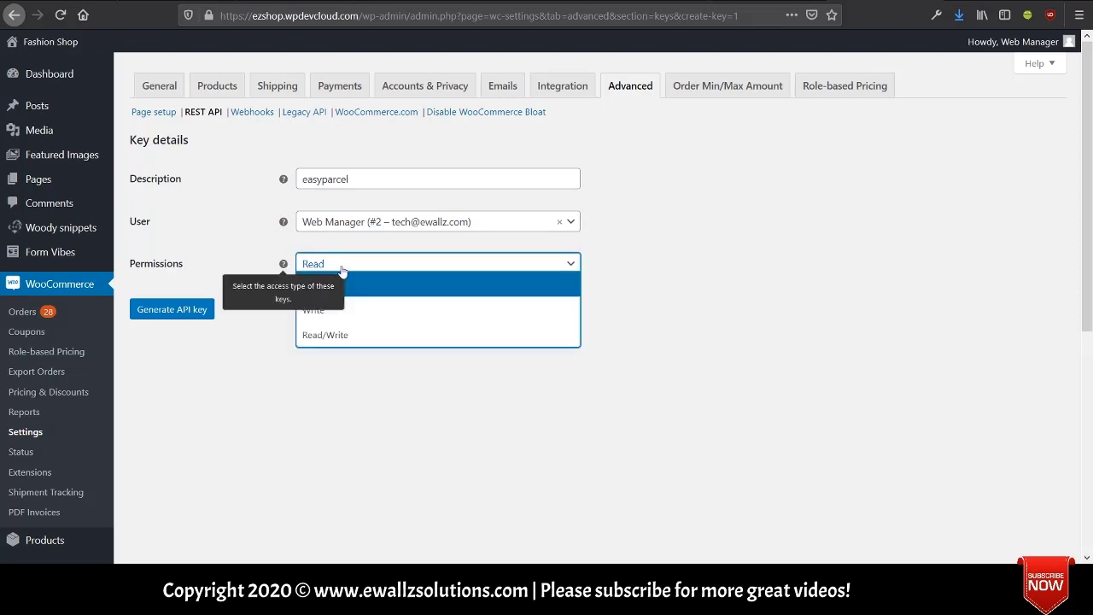
left_click(343, 337)
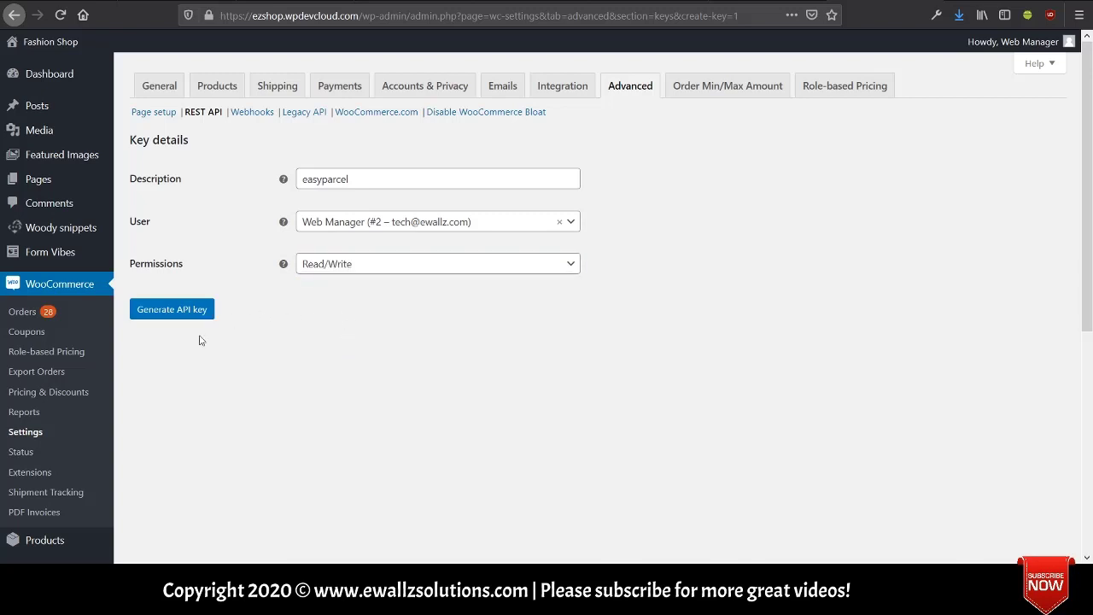
left_click(178, 311)
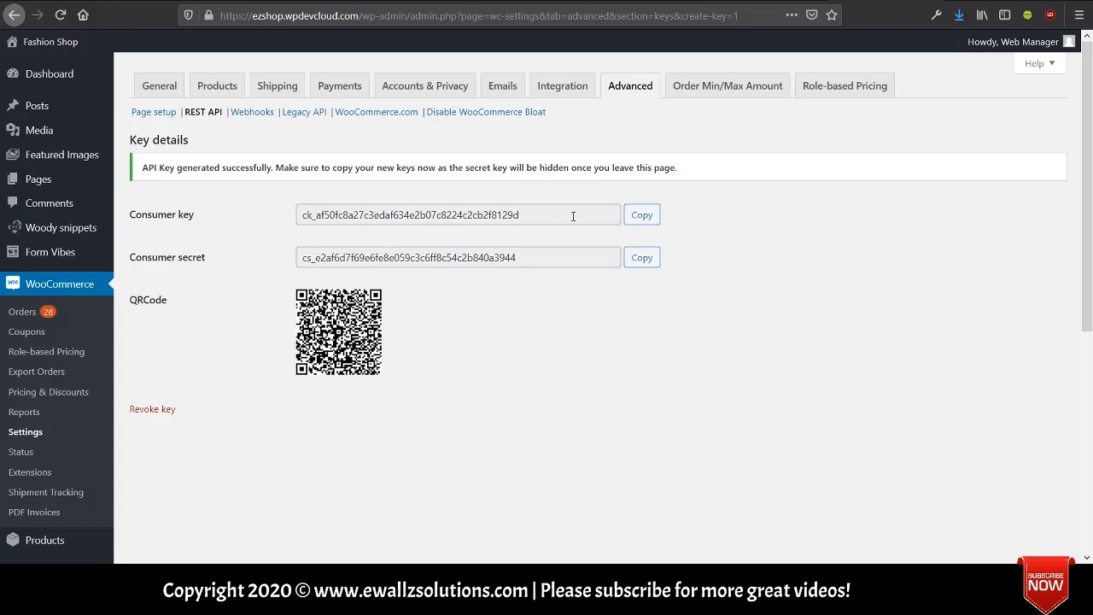
Step: Copy the generated consumer key from WordPress and paste it as the WooCommerce Consumer Key in EasyParcel
left_click(641, 215)
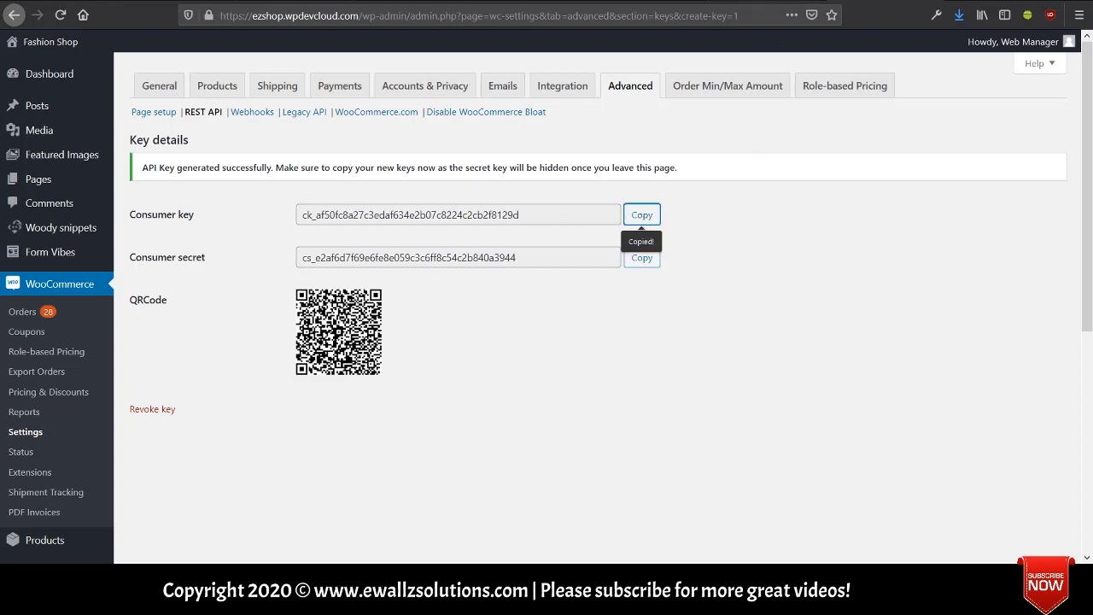
key("ctrl+Tab")
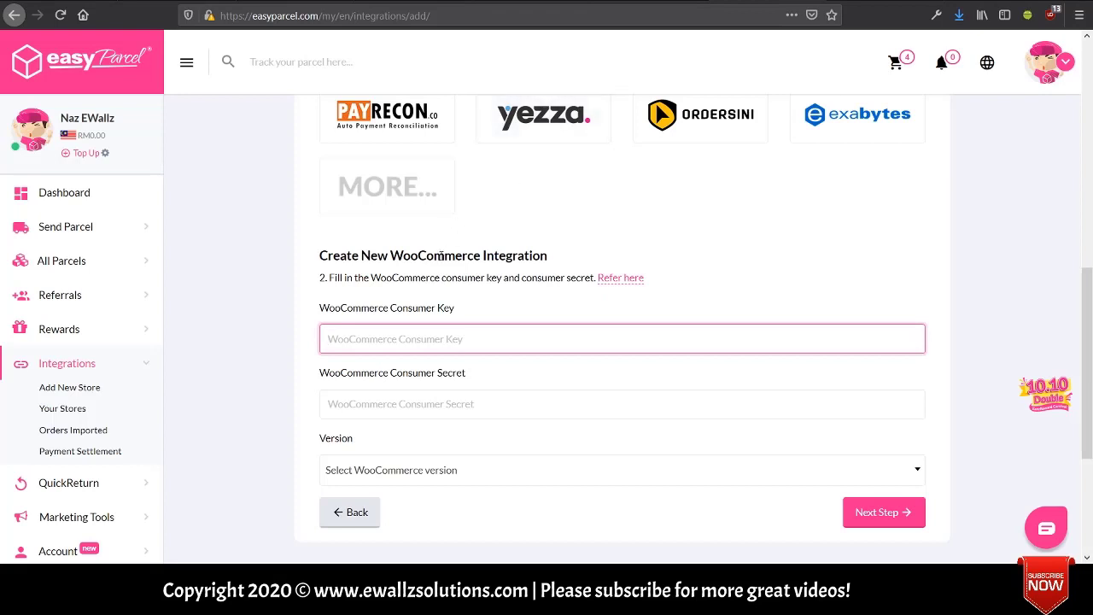
right_click(404, 338)
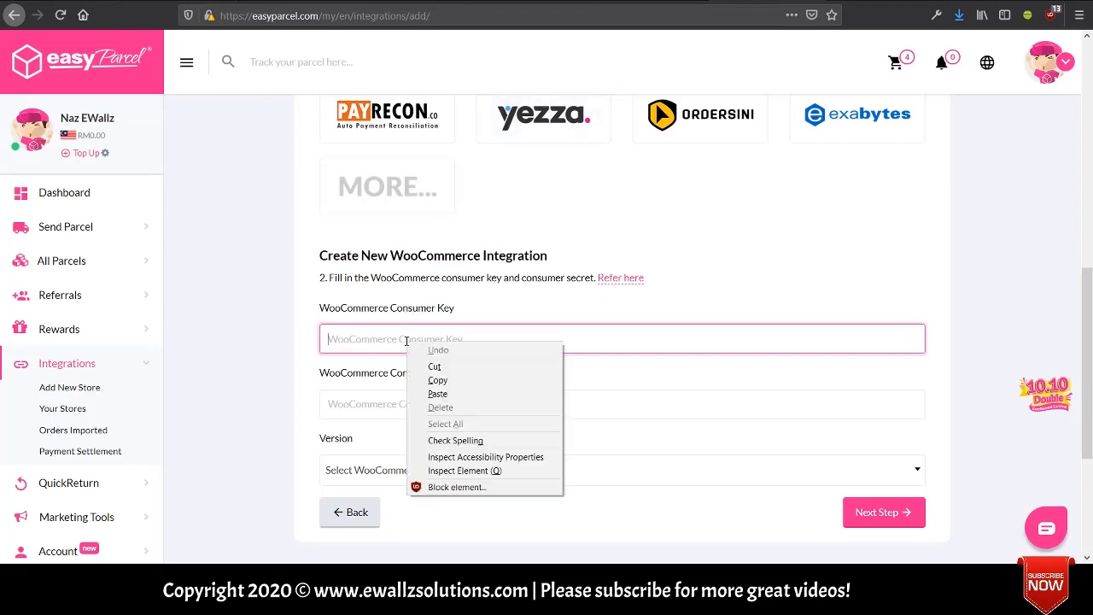
left_click(437, 393)
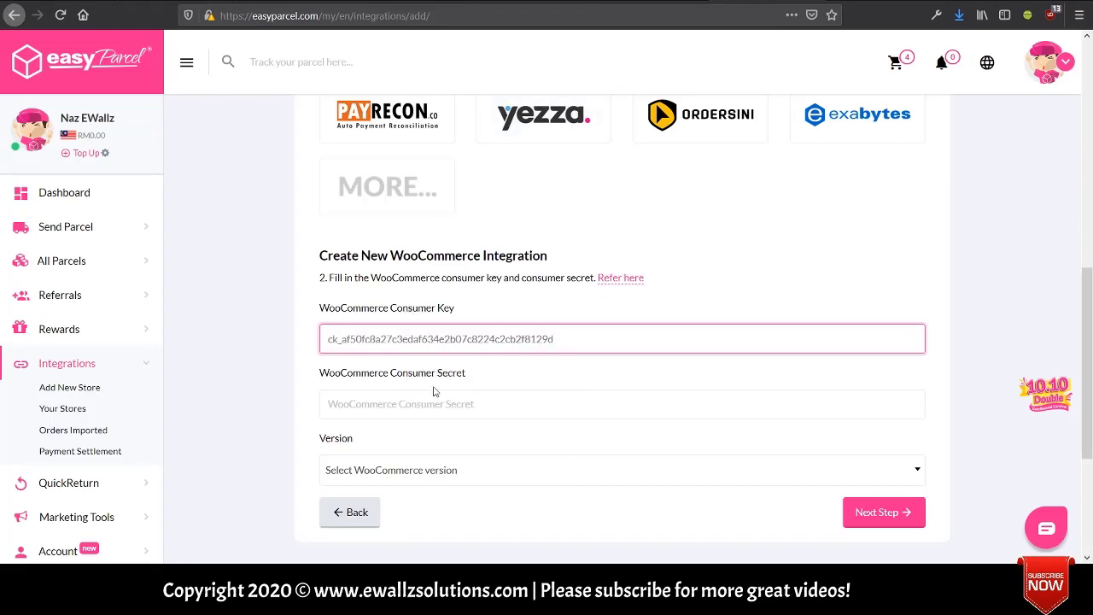
Step: Copy the generated consumer secret from WordPress and paste it as the WooCommerce Consumer Secret in EasyParcel
left_click(811, 2)
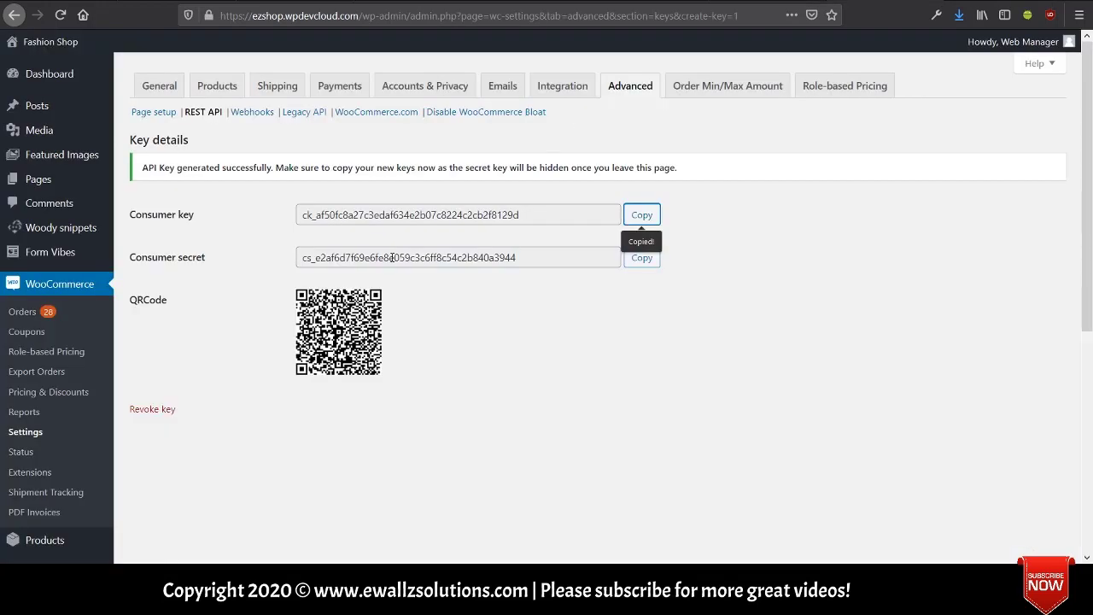
left_click(641, 256)
left_click(750, 5)
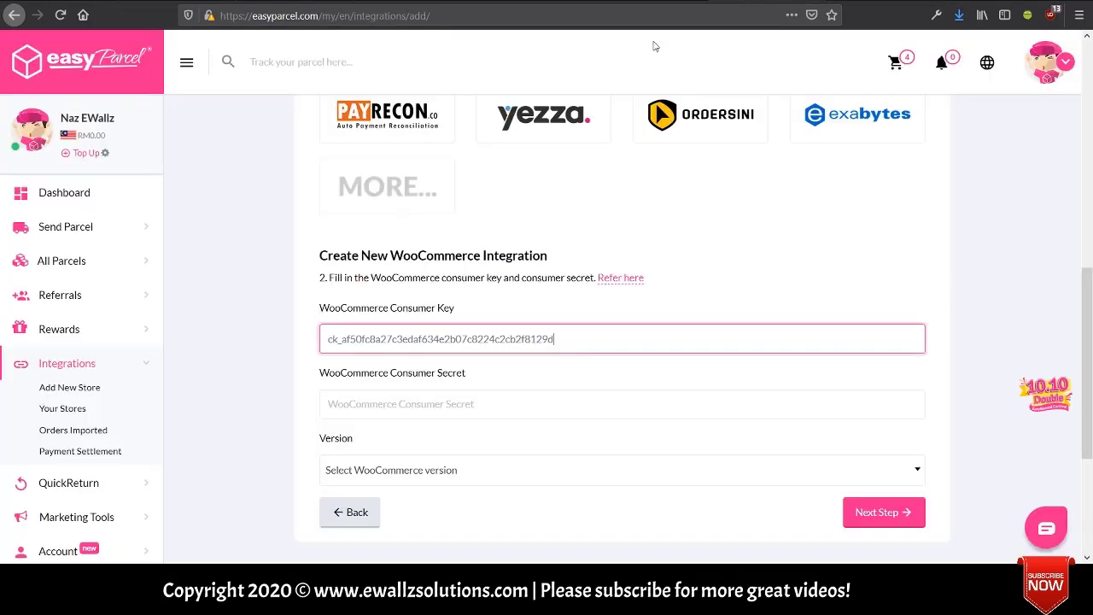
left_click(406, 396)
right_click(407, 396)
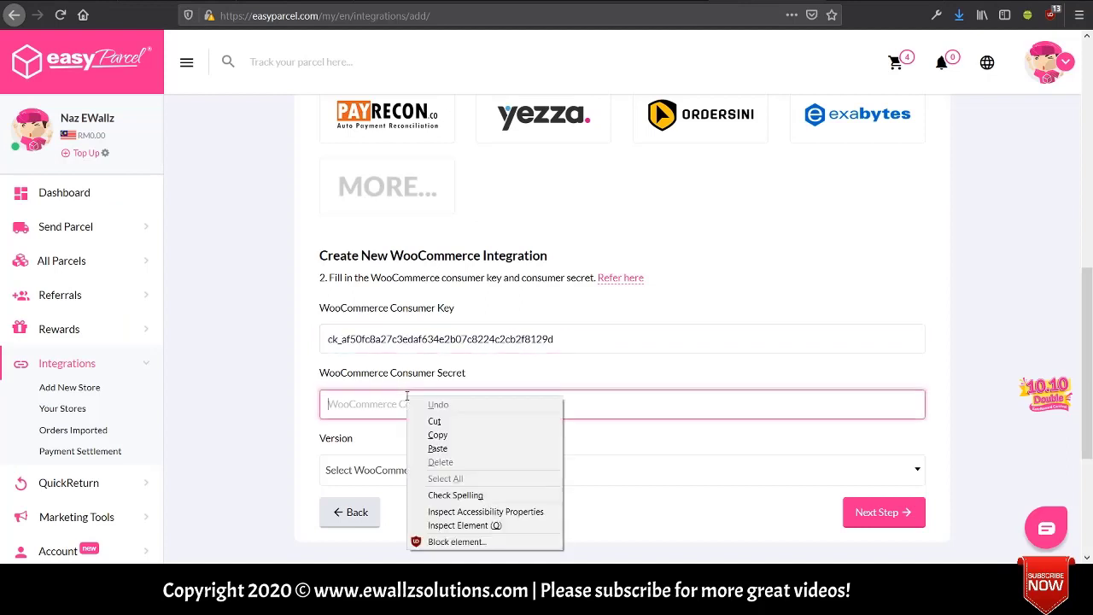
left_click(421, 452)
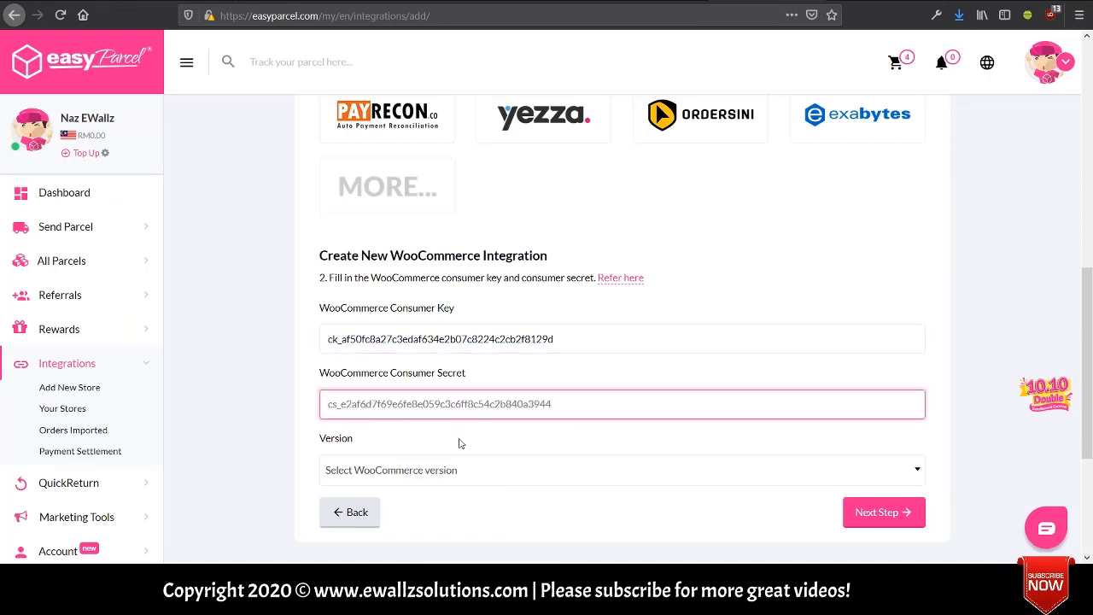
Step: Choose Simple Version as the WooCommerce integration version
scroll(489, 440, "down", 3)
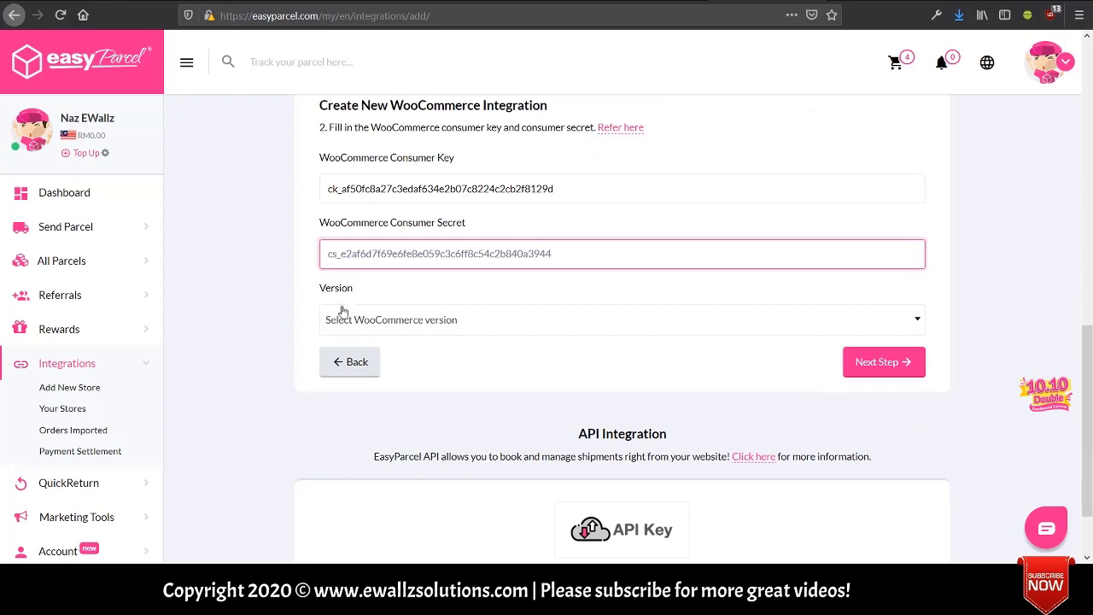
left_click(506, 322)
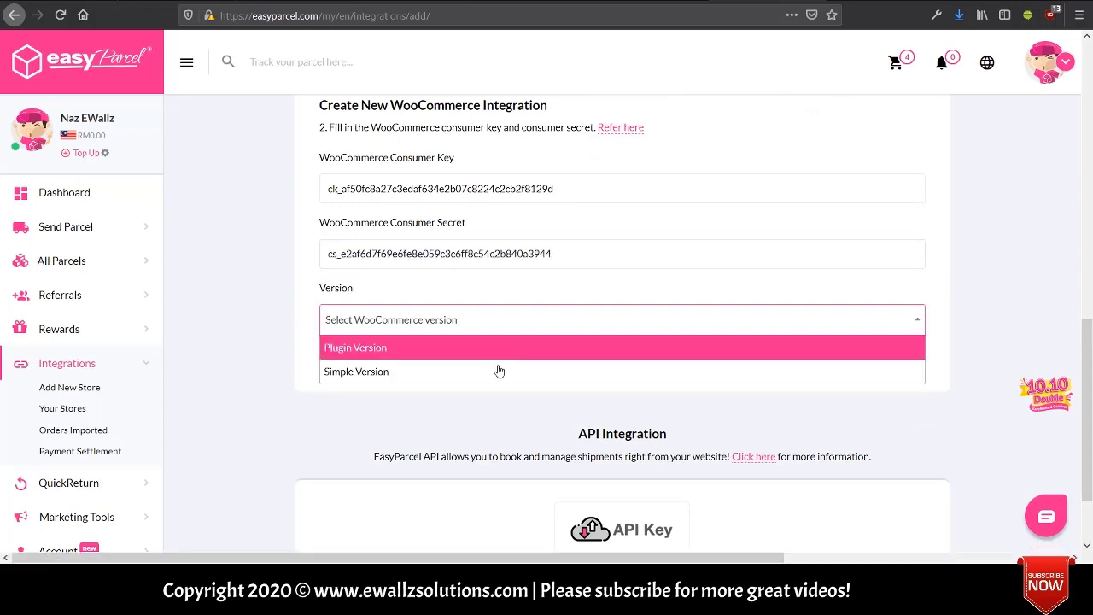
left_click(378, 373)
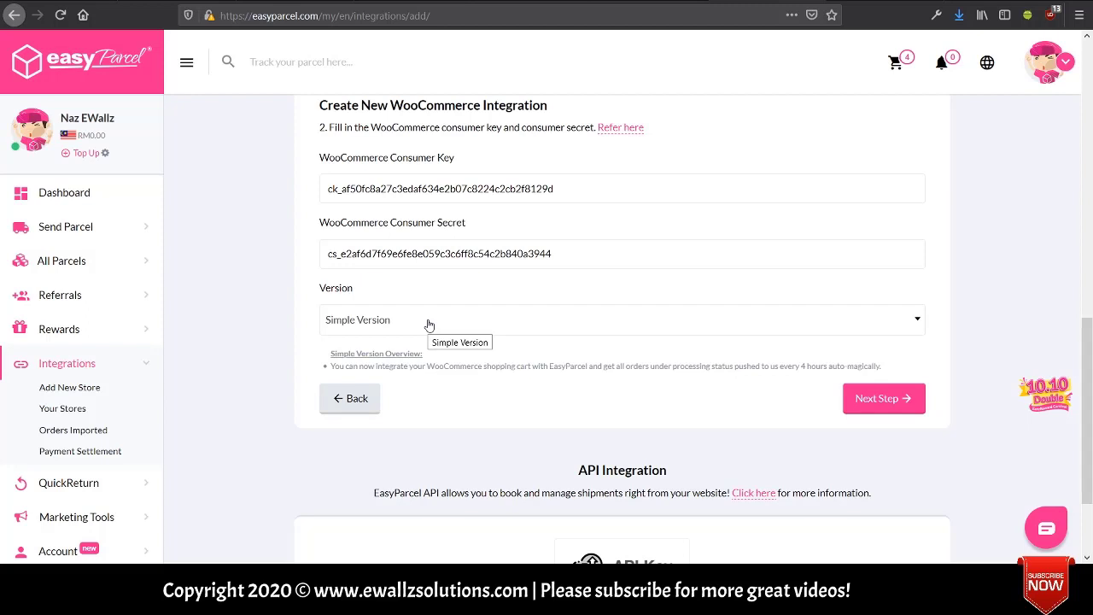
Step: Set the WooCommerce integration version to Plugin Version and view its setup instructions
left_click(429, 326)
left_click(406, 368)
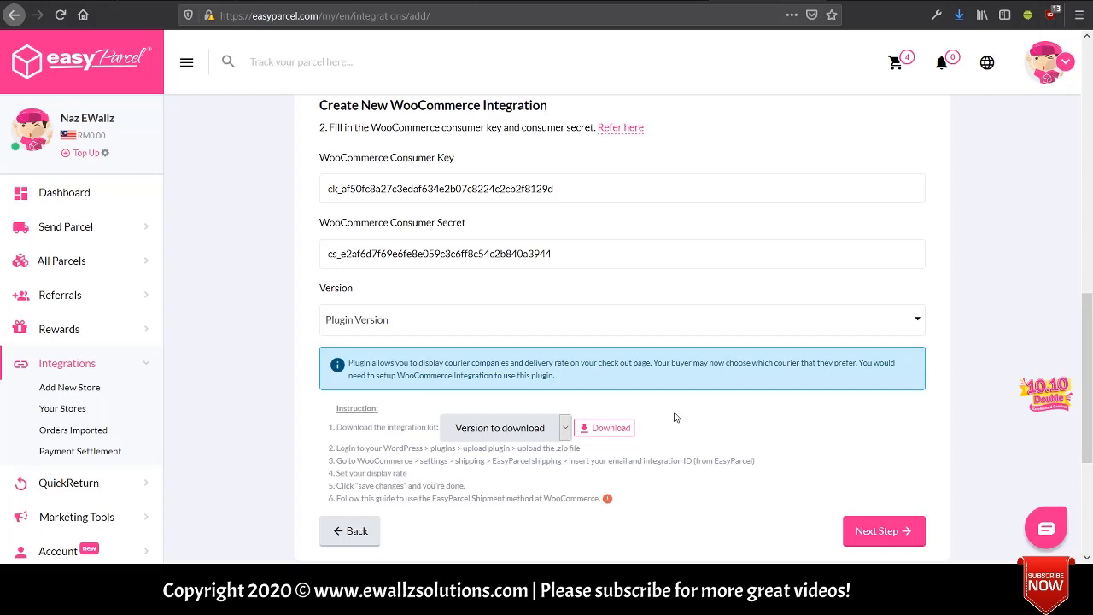
scroll(624, 354, "down", 2)
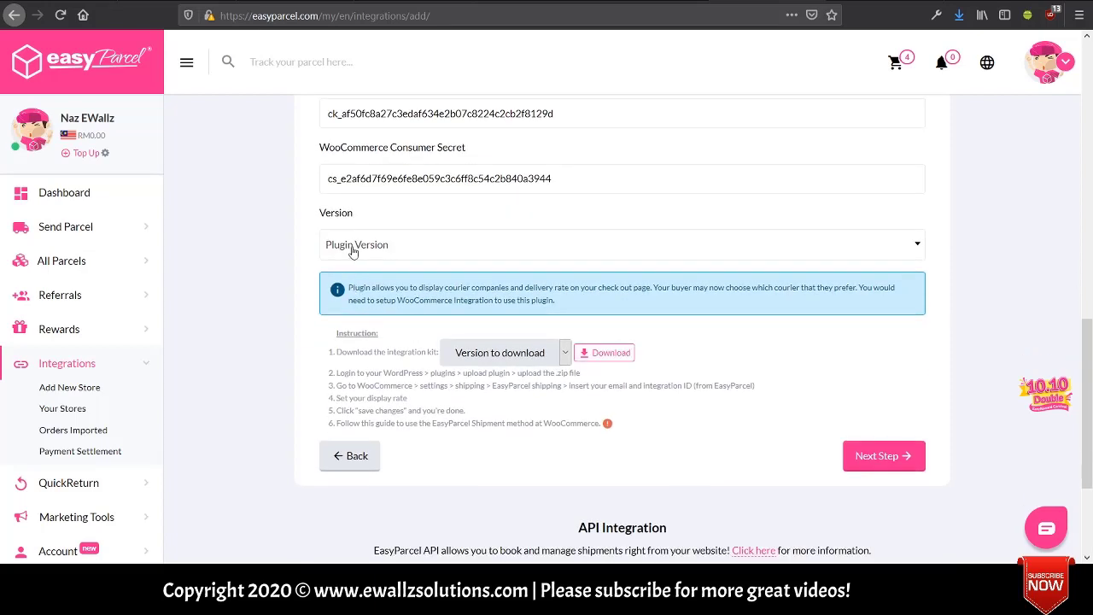
Step: Review the integration version options and open the choice of integration kit versions available for download
left_click(493, 249)
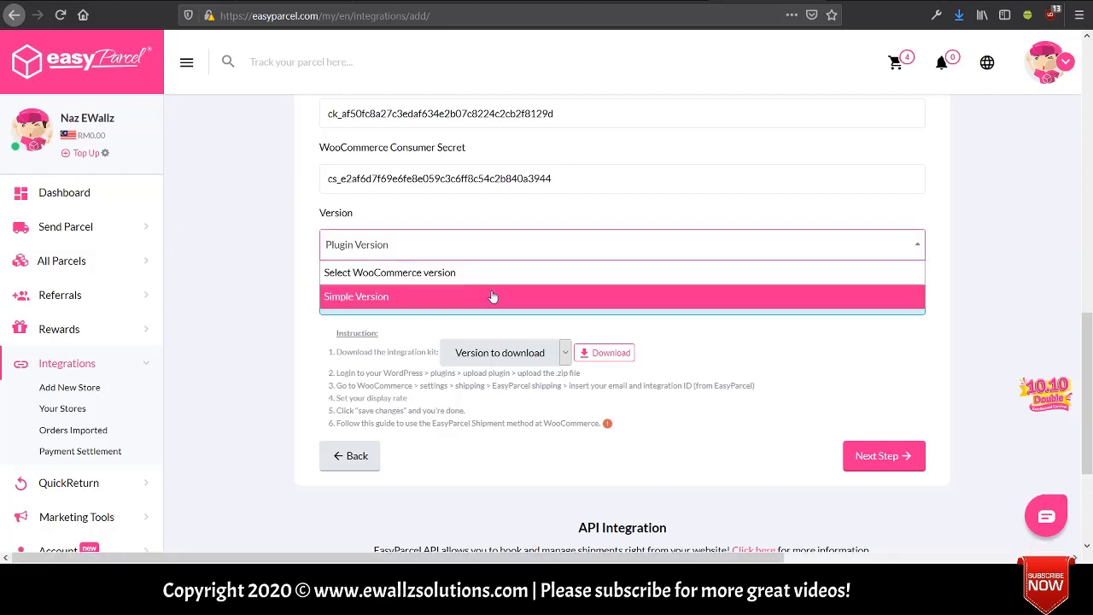
left_click(419, 253)
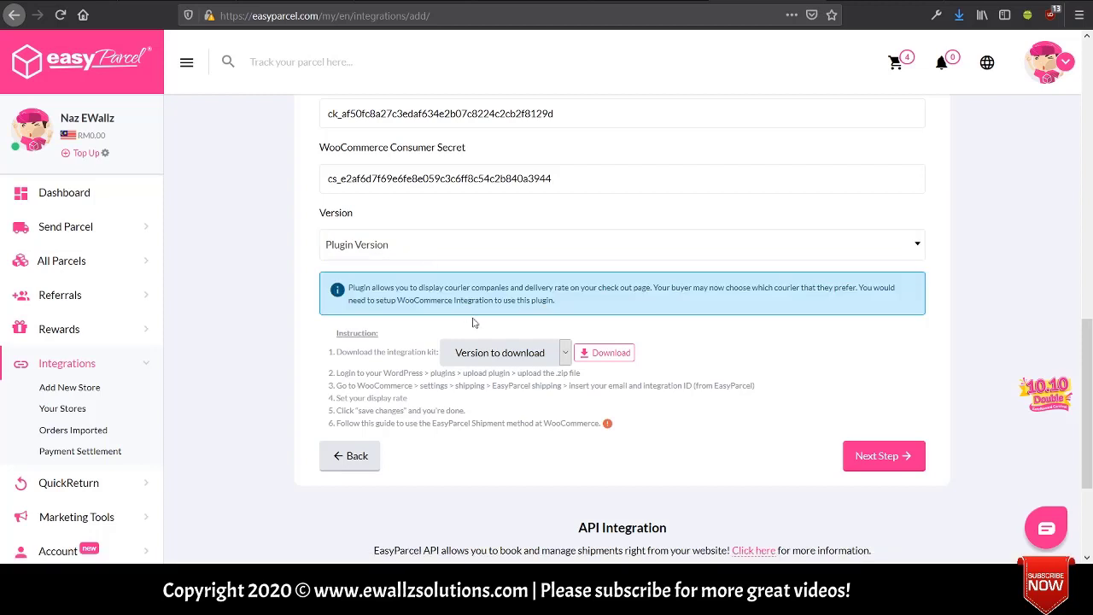
left_click(491, 361)
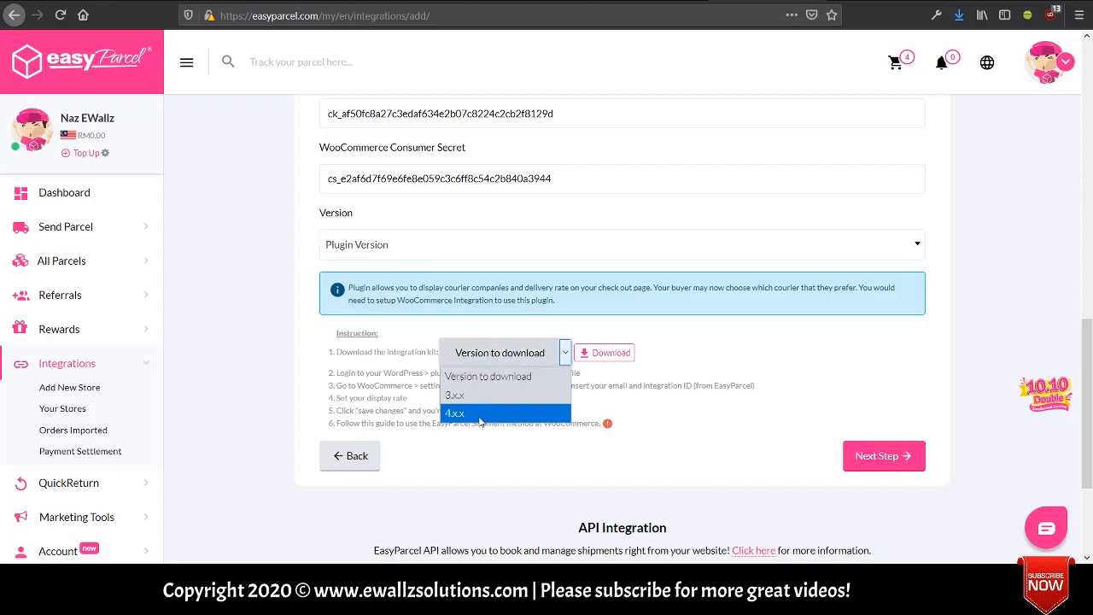
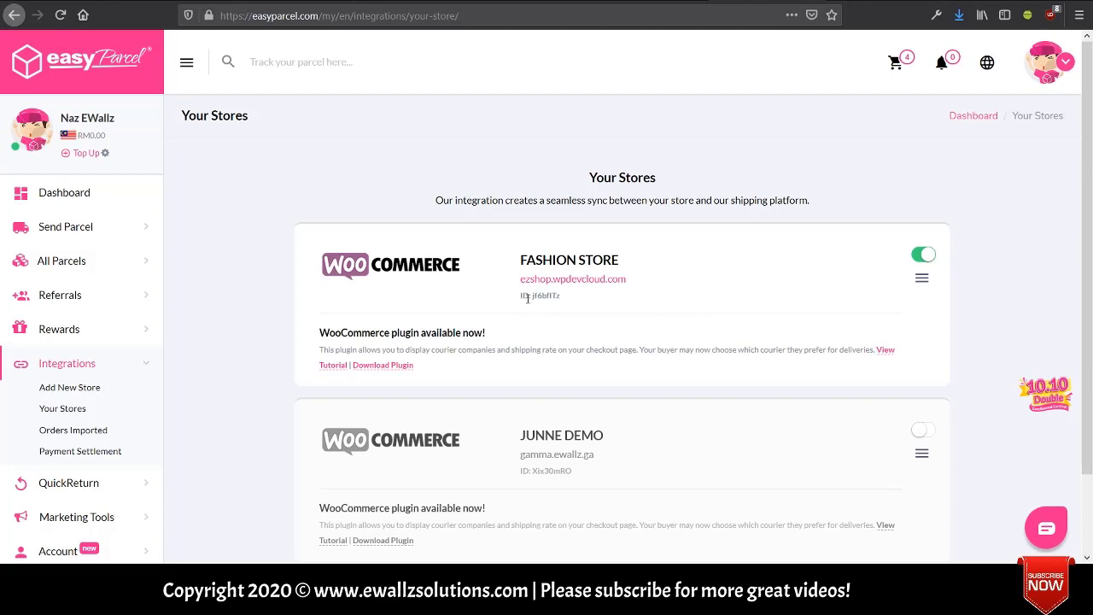
Step: Copy the Fashion Store's integration ID from the list of integrated stores
left_click_drag(533, 295, 562, 297)
right_click(556, 296)
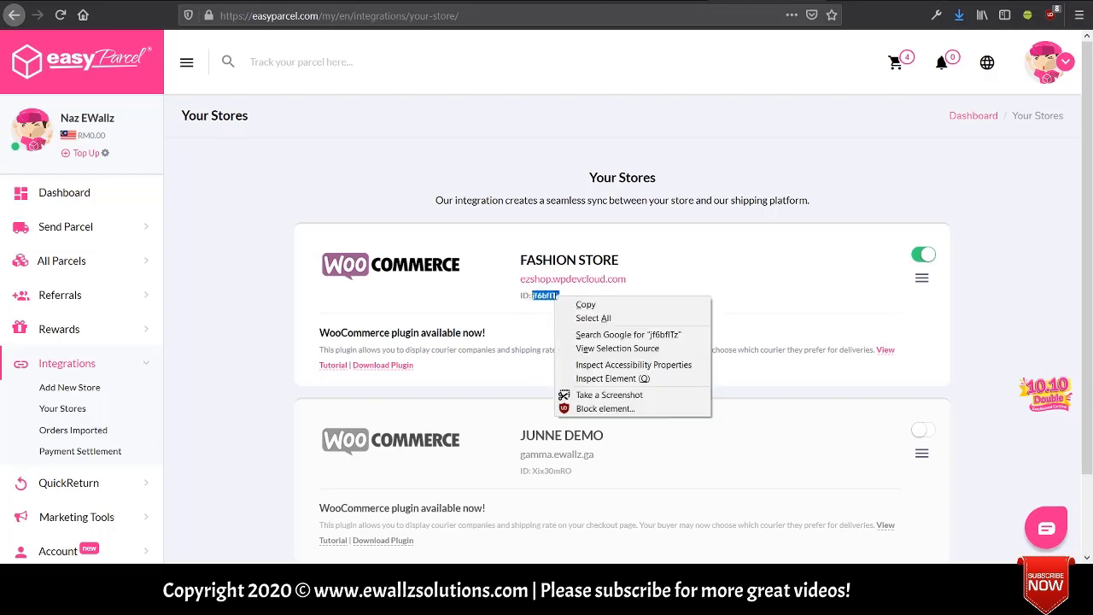
left_click(564, 304)
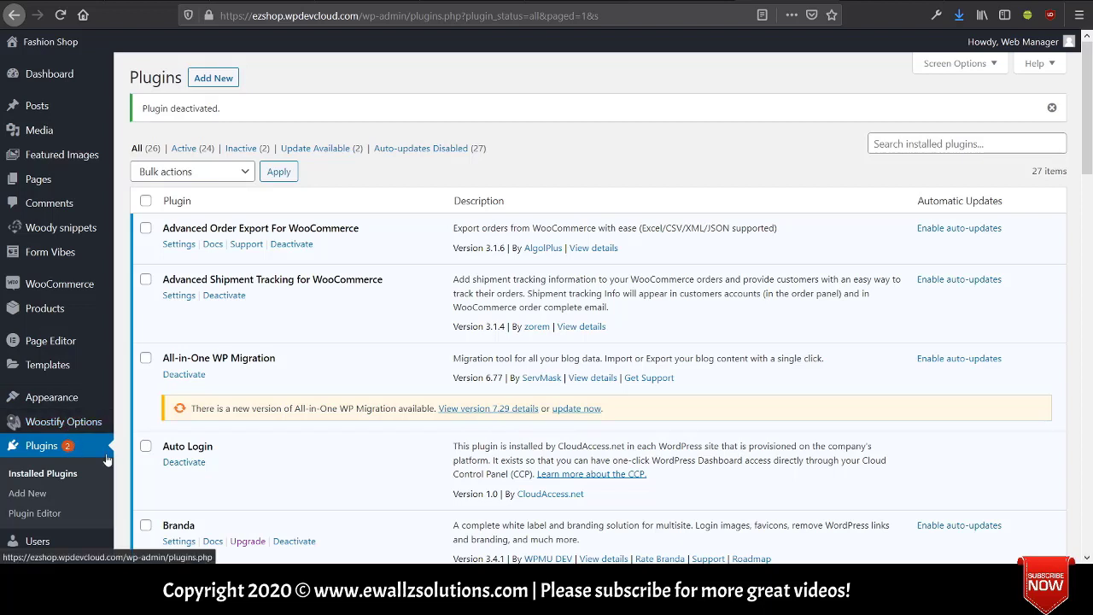
Step: Upload EasyParcel Plugin-v4.zip to WordPress as a new plugin, then install and activate it
left_click(223, 79)
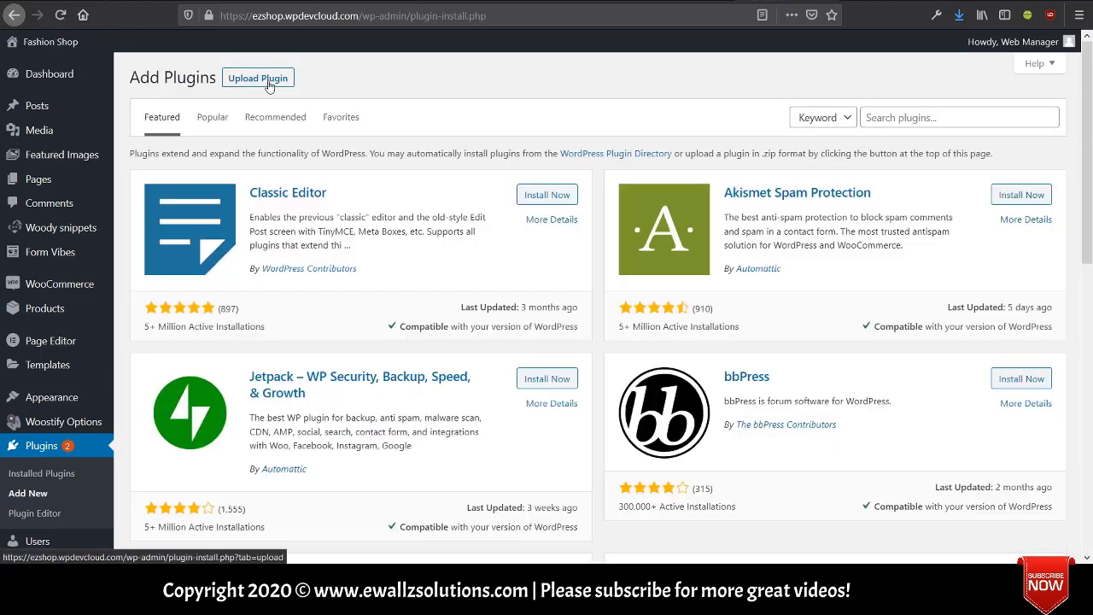
left_click(258, 79)
left_click(517, 207)
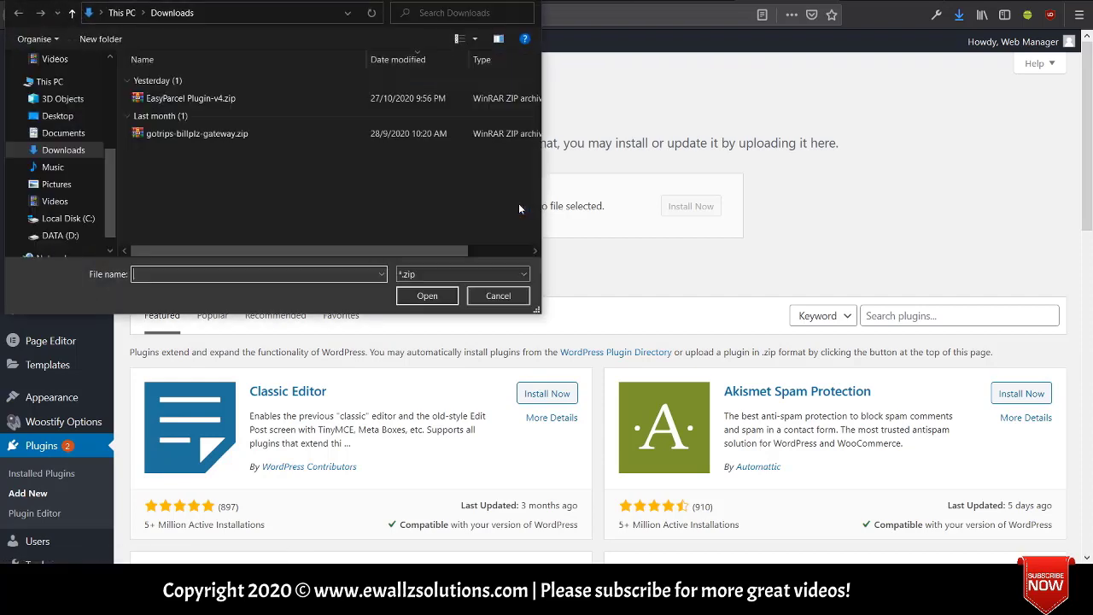
left_click(189, 98)
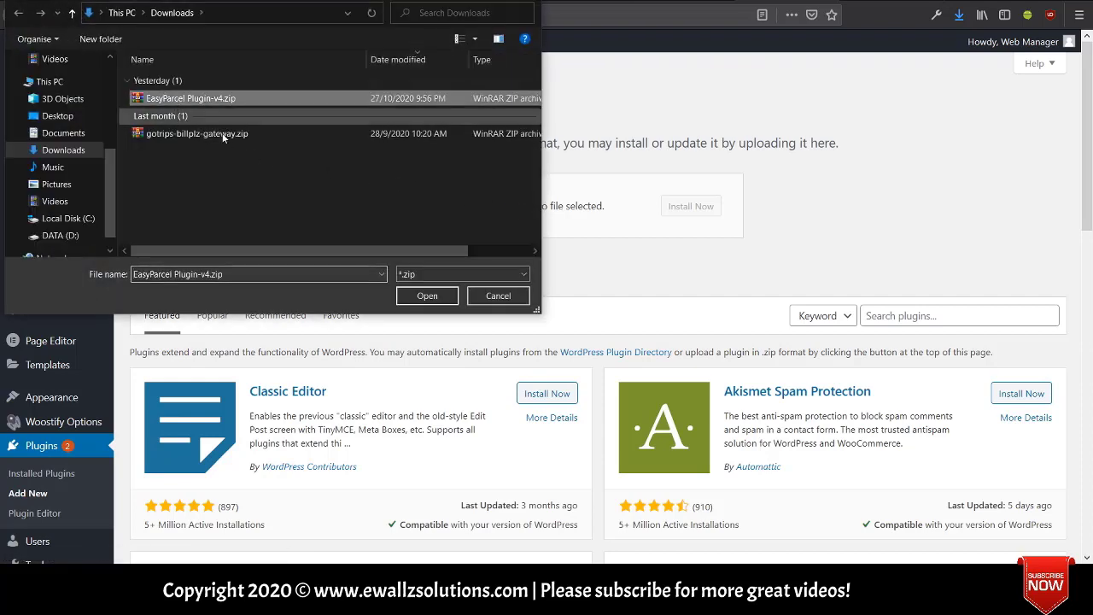
left_click(415, 297)
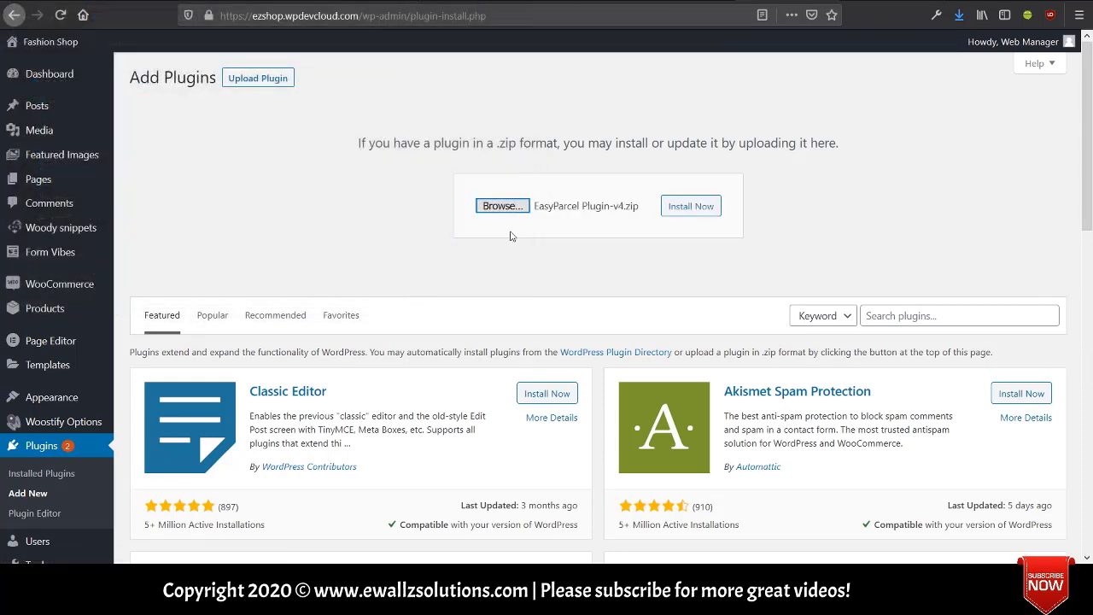
left_click(666, 213)
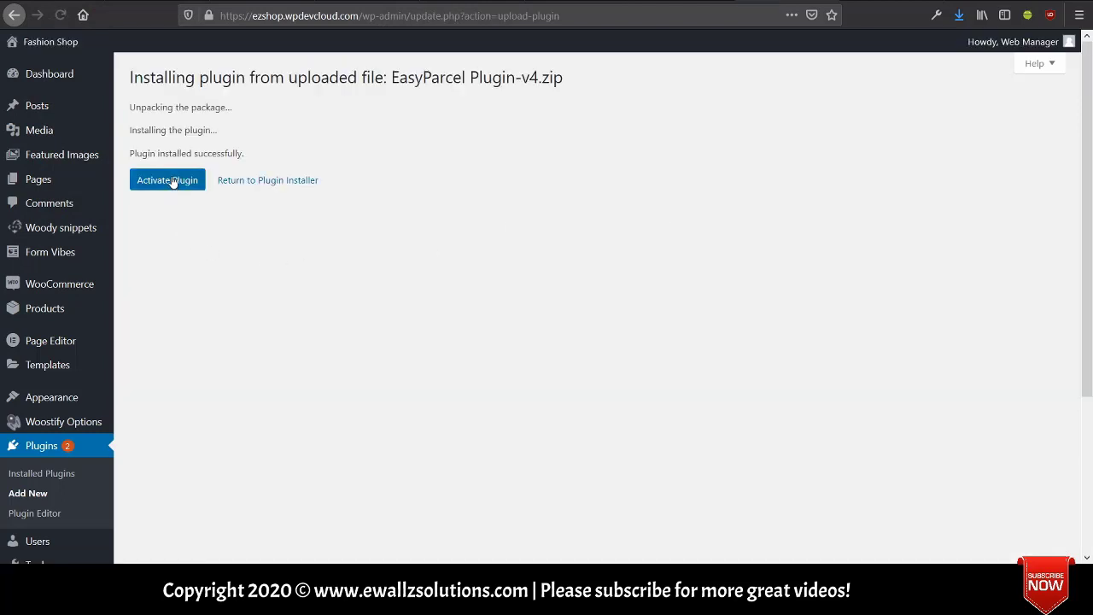
left_click(167, 180)
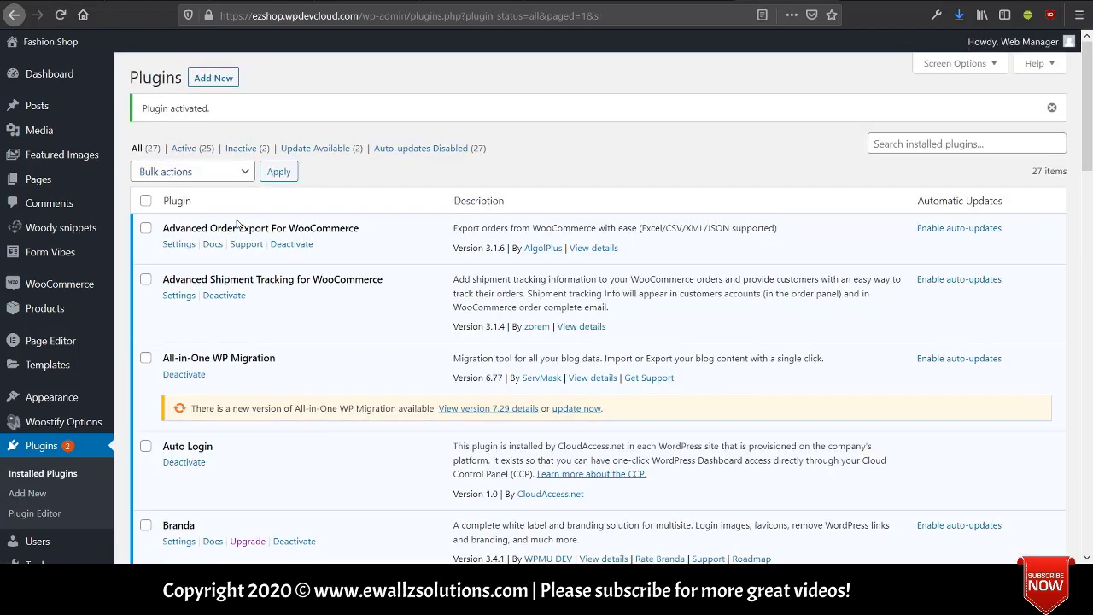
Step: Open the EasyParcel Shipping section of the WooCommerce shipping settings and fill in the EasyParcel login email
scroll(237, 225, "down", 2)
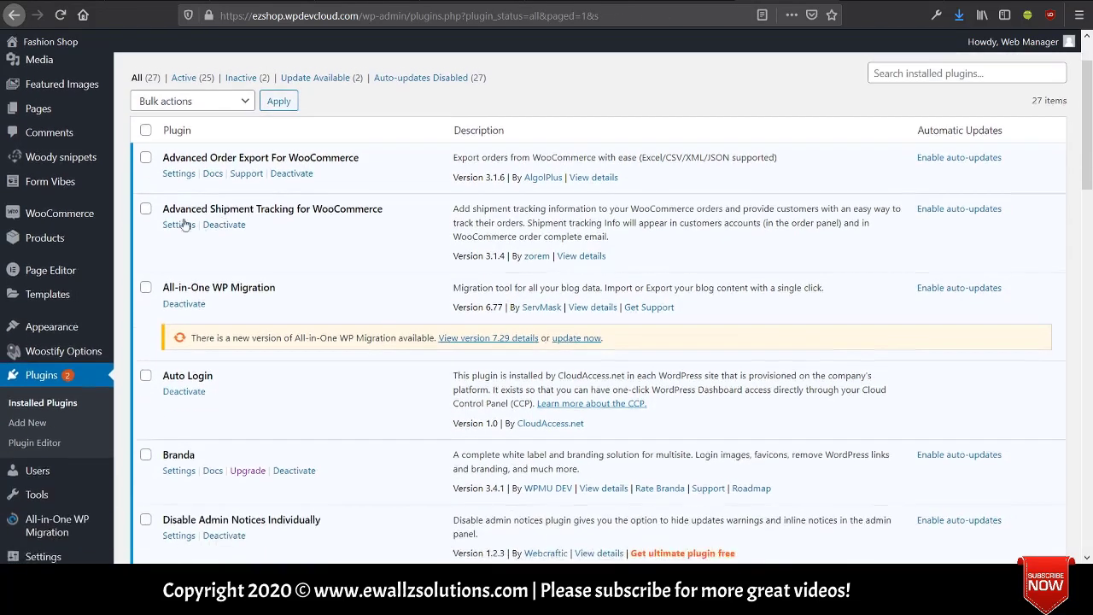
mouse_move(86, 208)
left_click(145, 333)
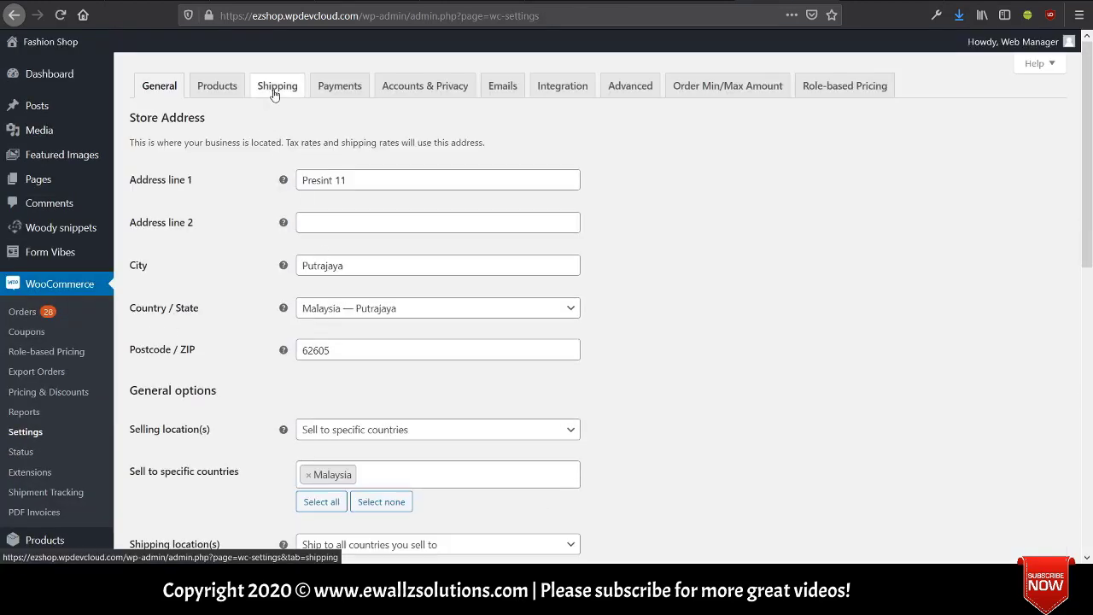
left_click(274, 94)
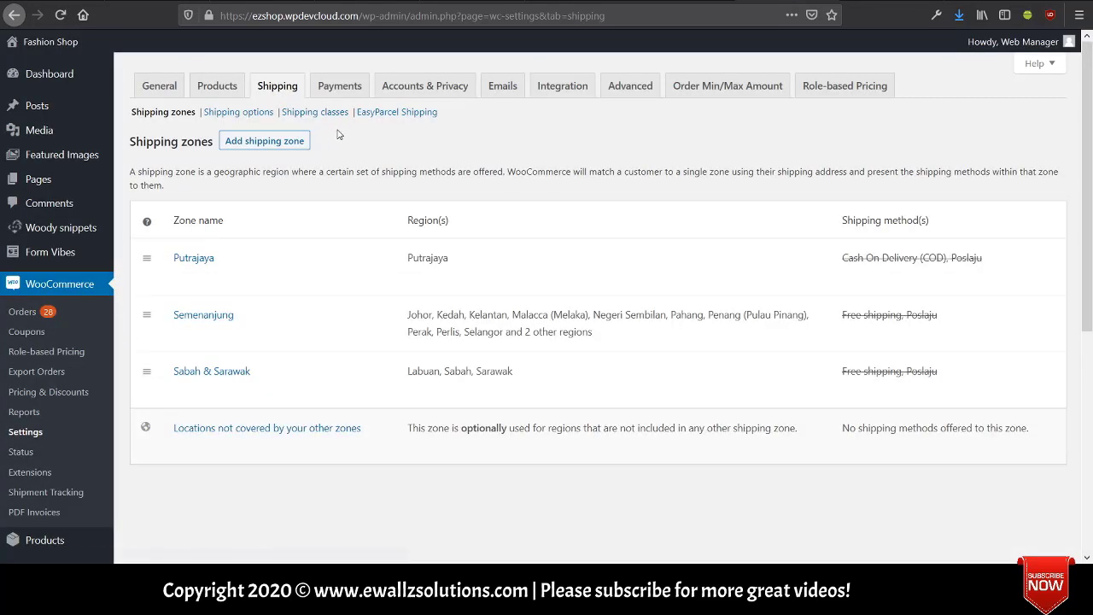
left_click(402, 115)
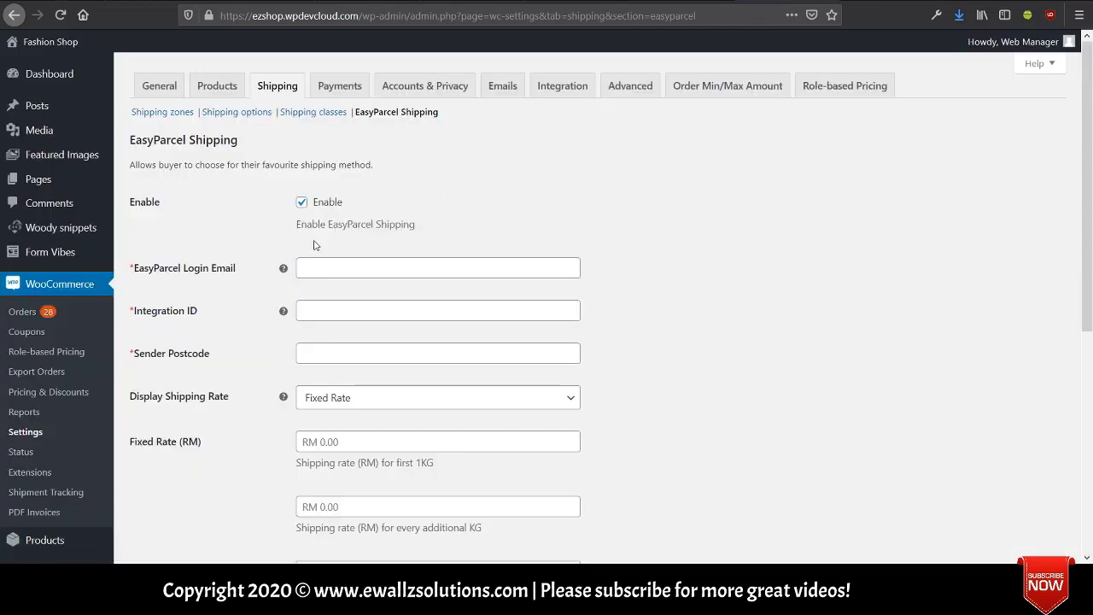
left_click(317, 268)
left_click(318, 288)
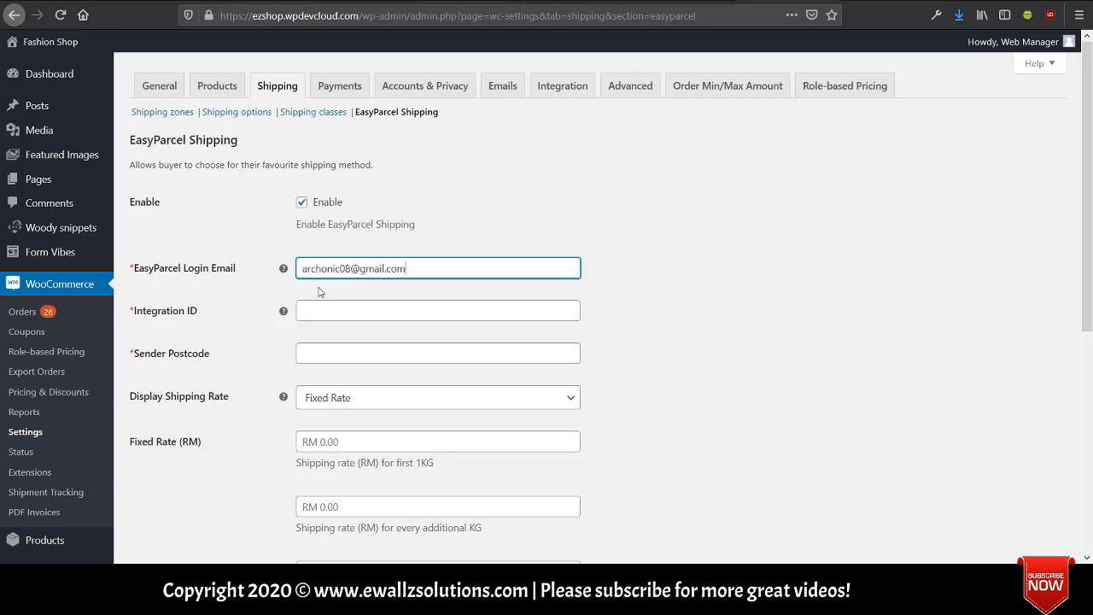
Step: Copy the Fashion Store's ID from EasyParcel and paste it as the Integration ID in the WooCommerce EasyParcel Shipping settings
left_click(322, 310)
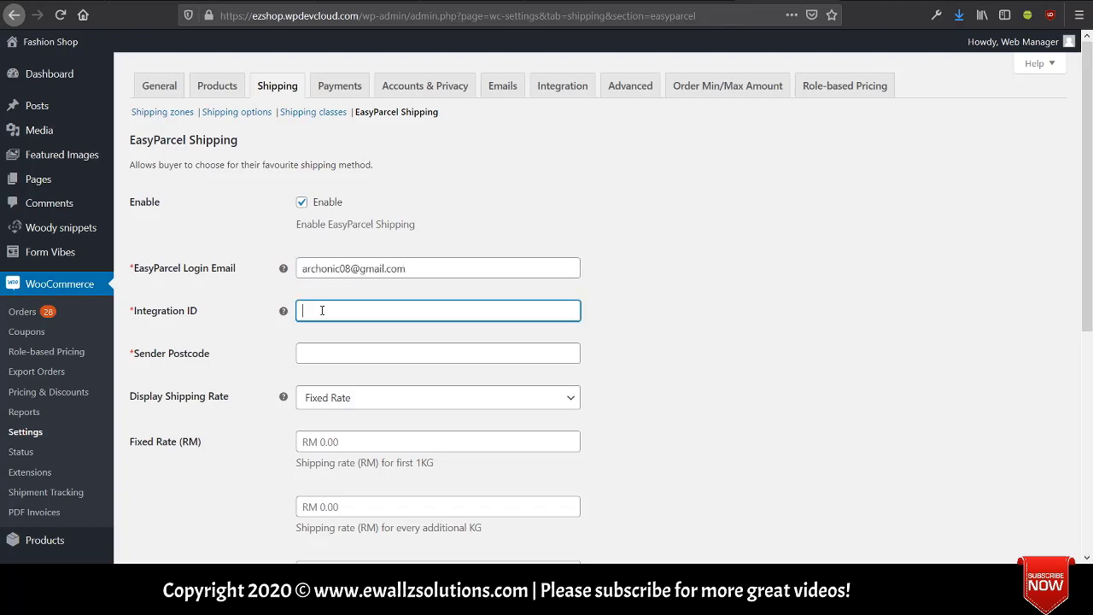
left_click(352, 309)
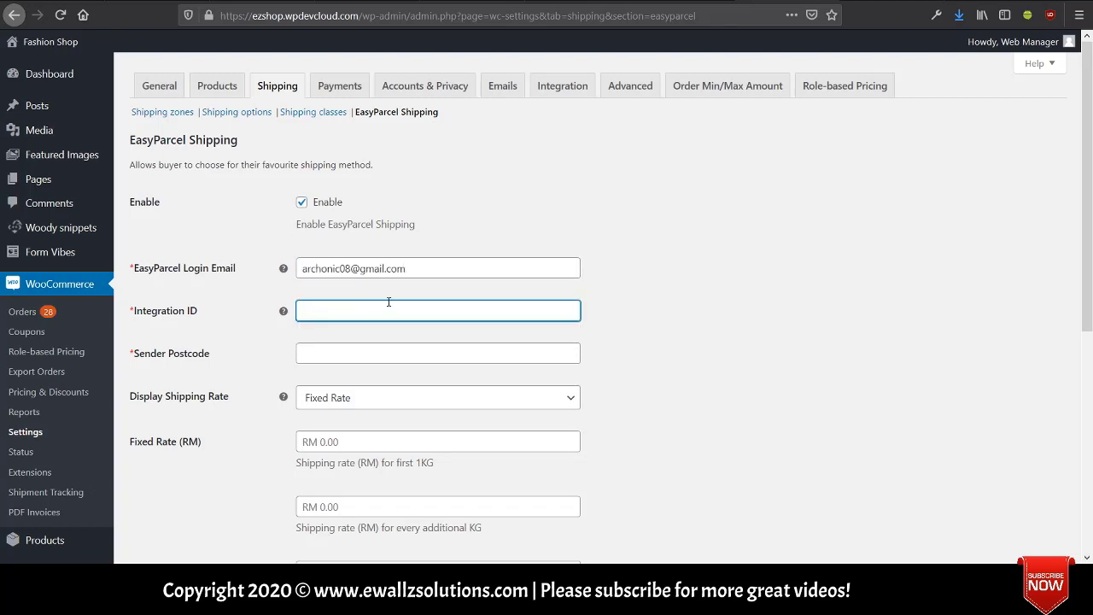
left_click(653, 1)
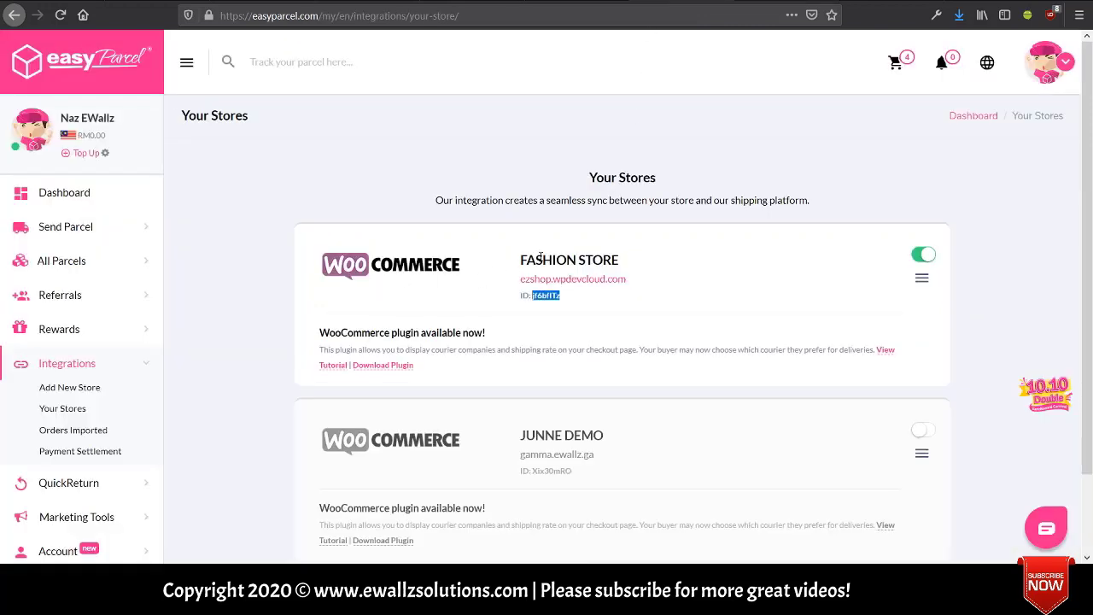
right_click(540, 296)
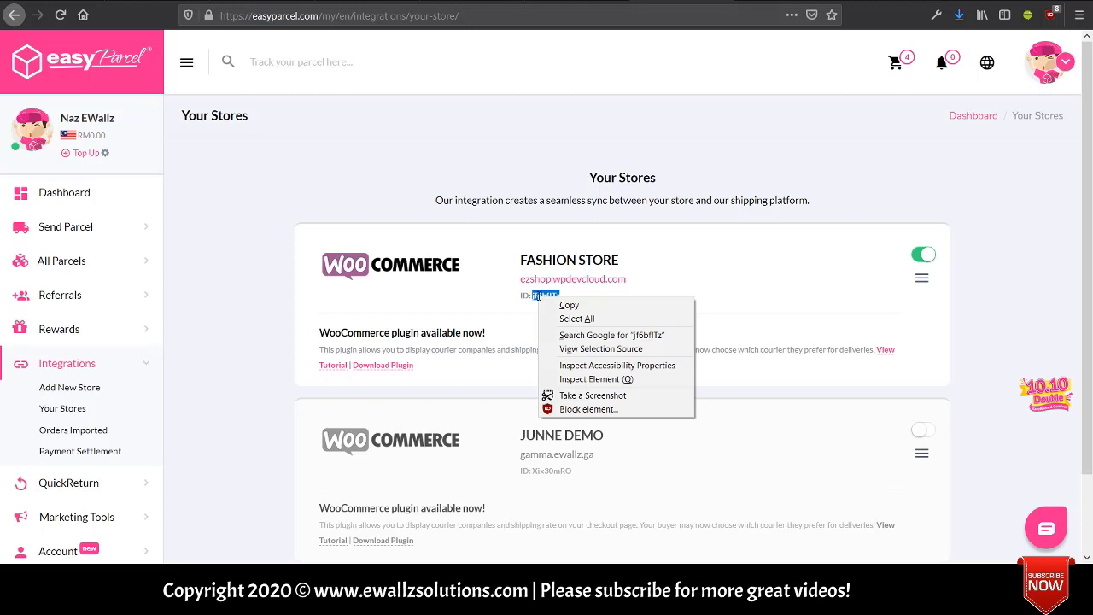
left_click(569, 306)
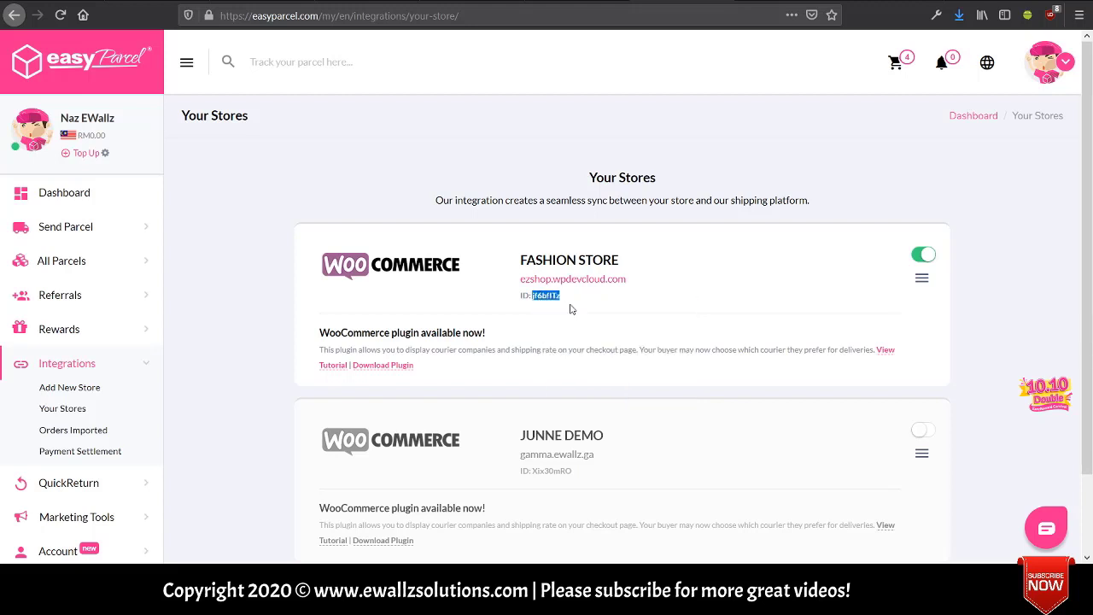
key("ctrl+Tab")
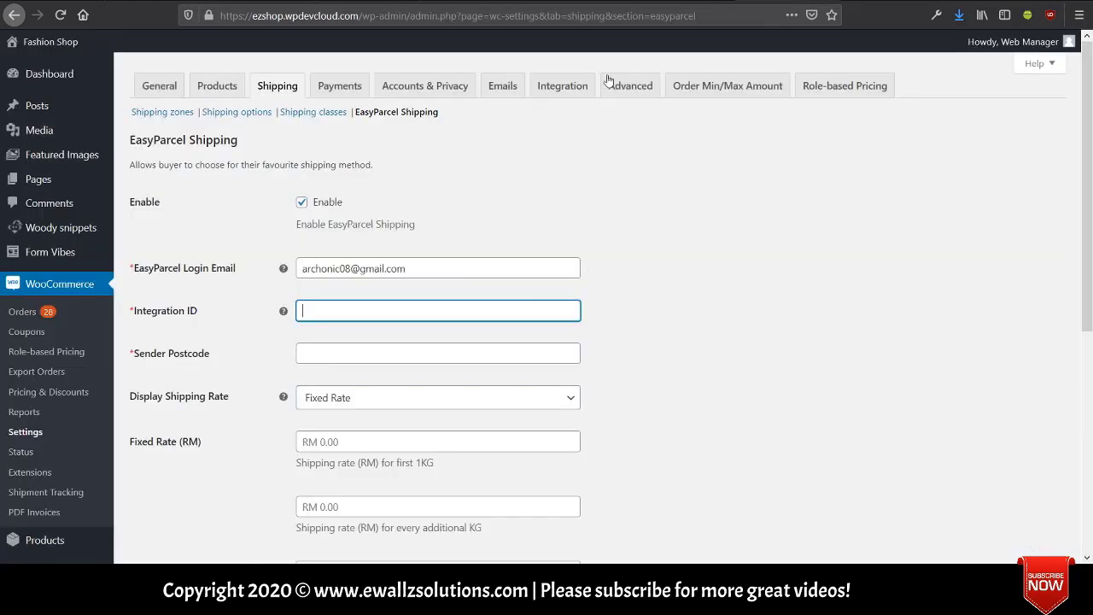
right_click(362, 311)
left_click(384, 363)
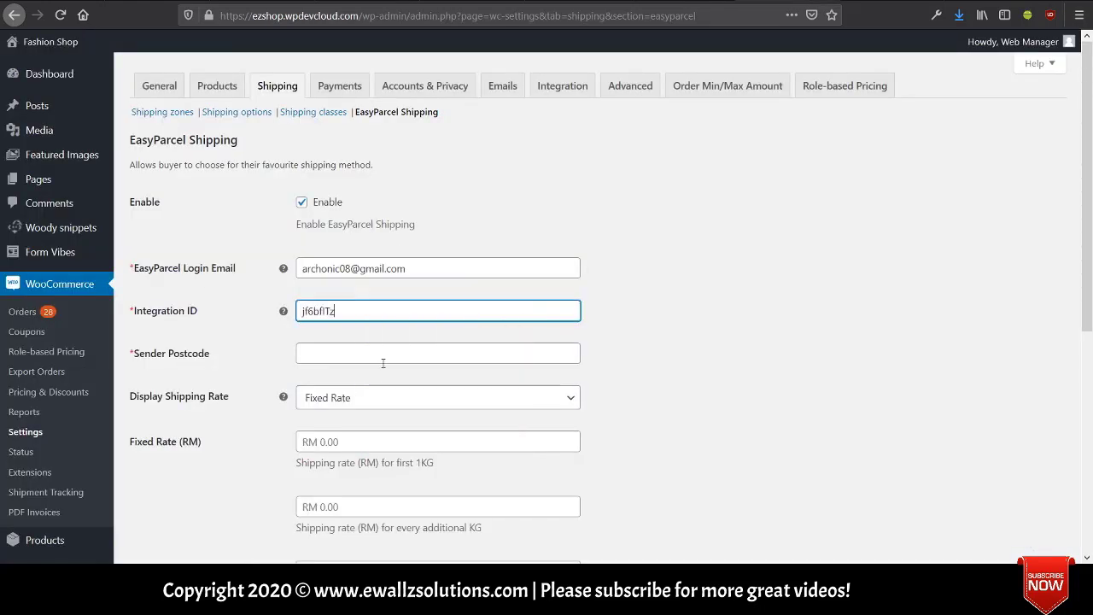
Step: Set the Sender Postcode to 40000 in the EasyParcel Shipping settings
left_click(353, 359)
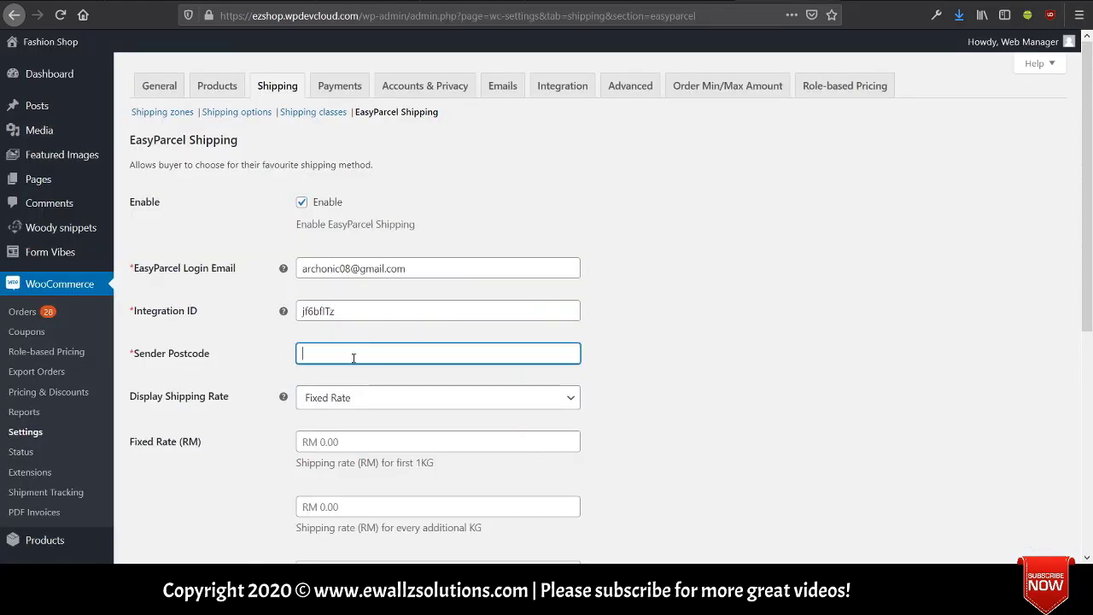
type("40000")
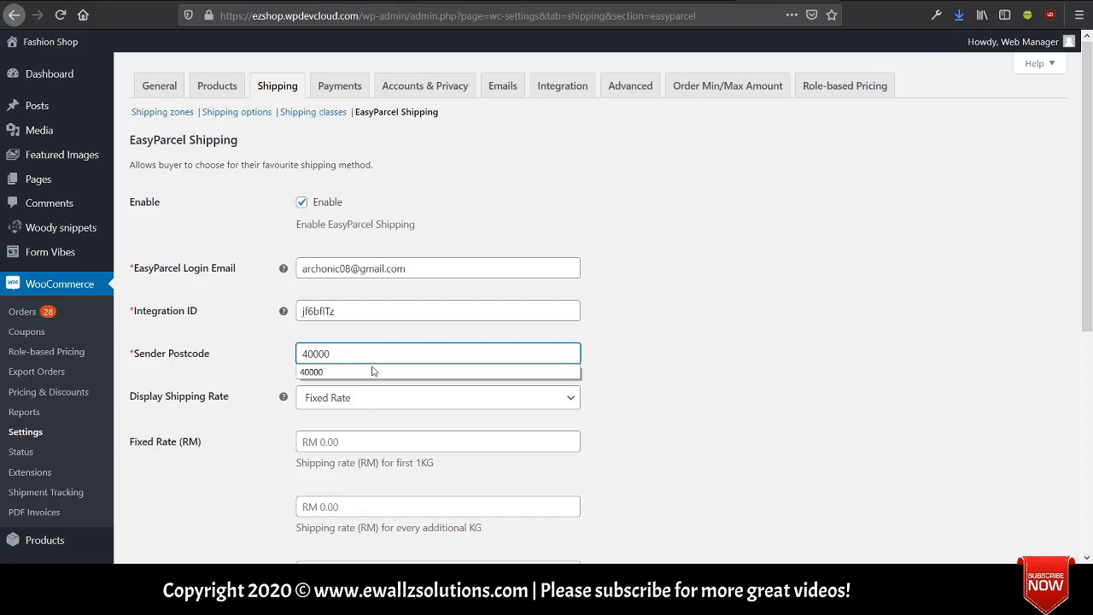
left_click(618, 373)
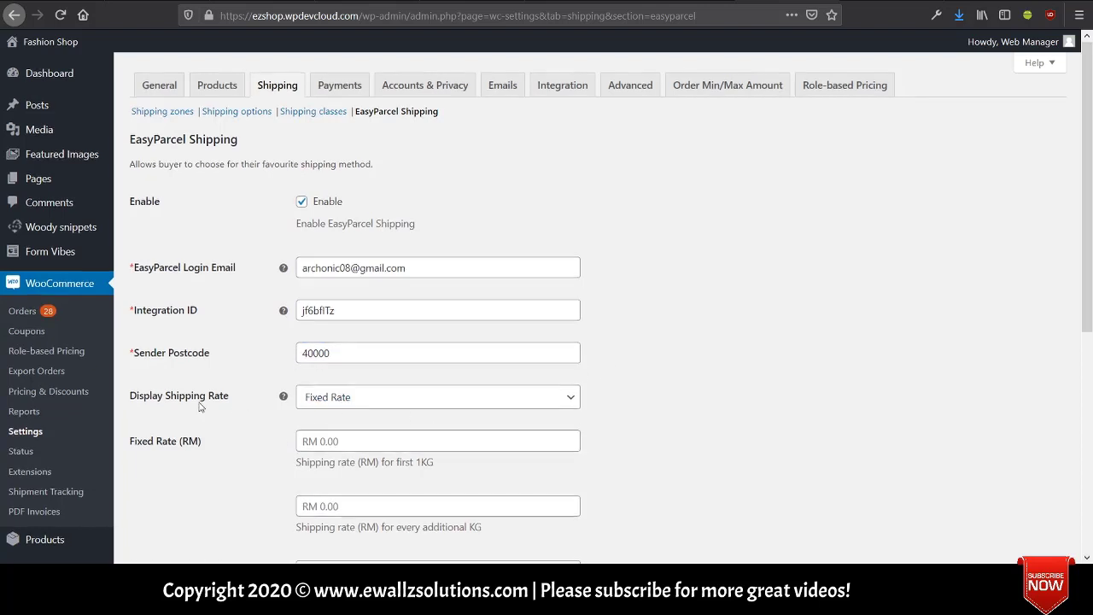
scroll(203, 407, "down", 3)
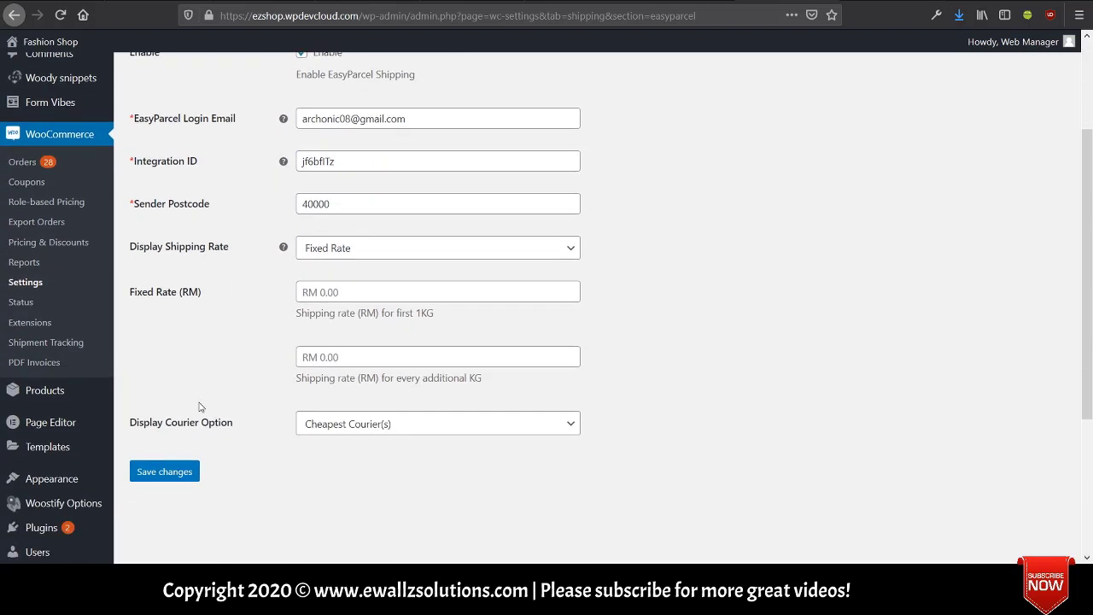
left_click(330, 291)
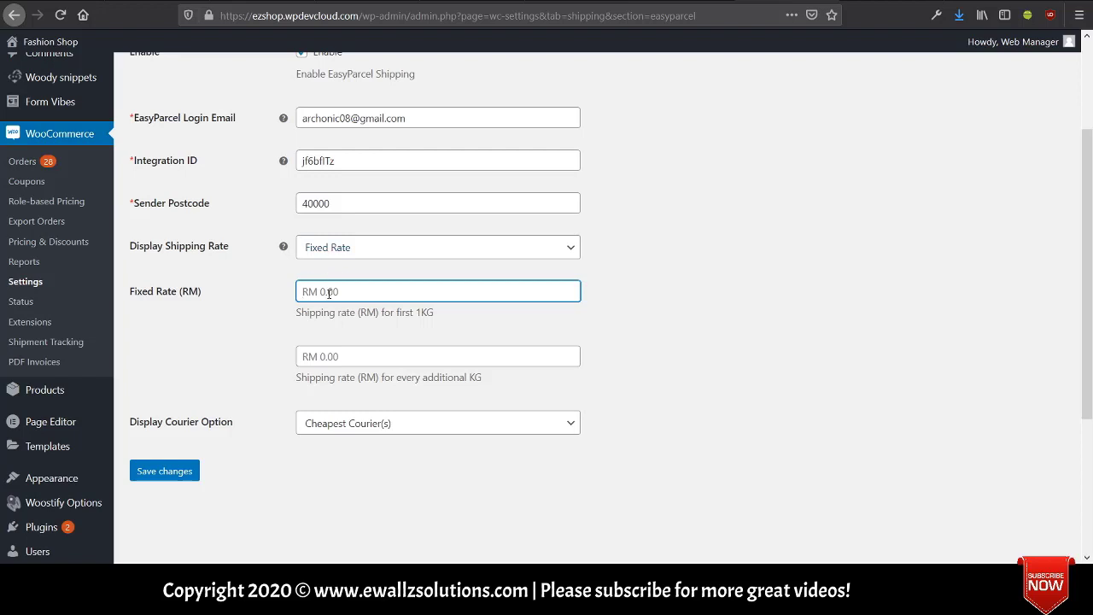
type("10")
key("BackSpace")
key("BackSpace")
Step: Set Display Shipping Rate to EasyParcel Public Rate and Display Courier Option to All Couriers
left_click(350, 253)
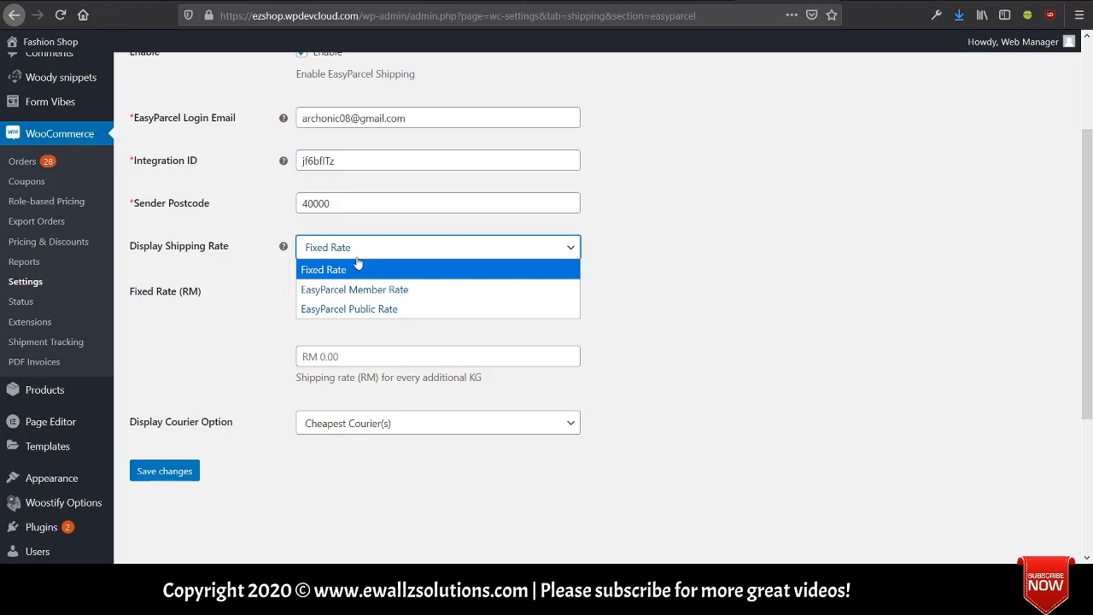
left_click(372, 310)
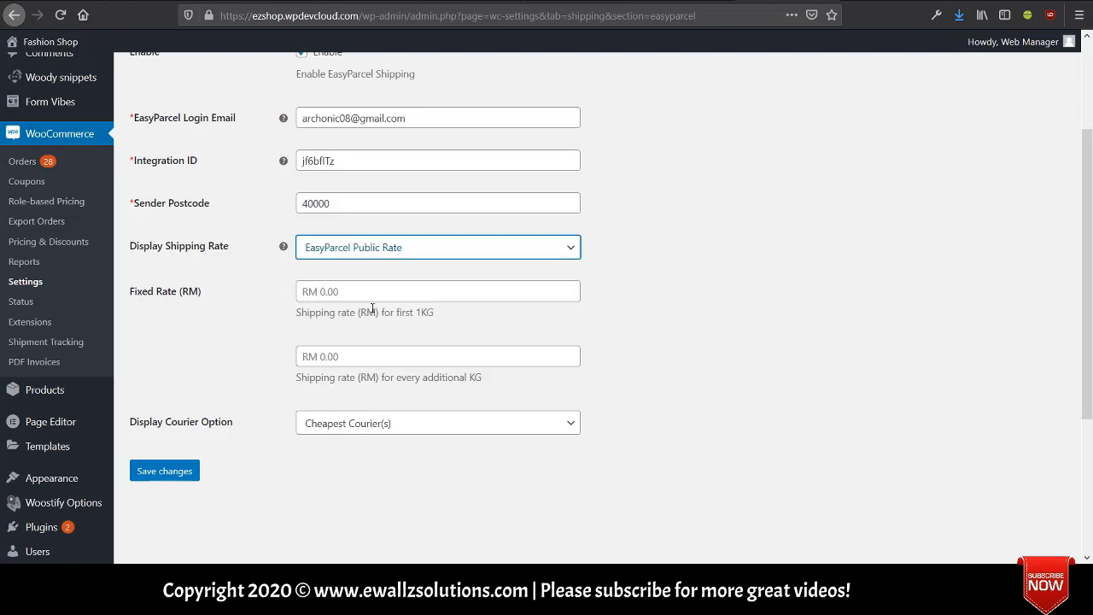
left_click(378, 256)
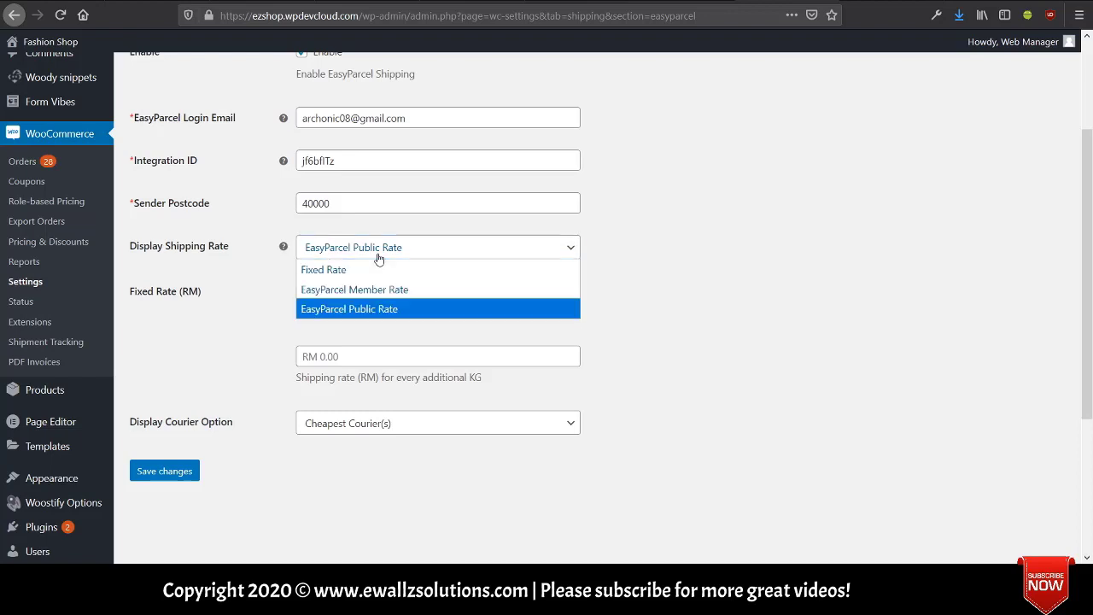
left_click(381, 311)
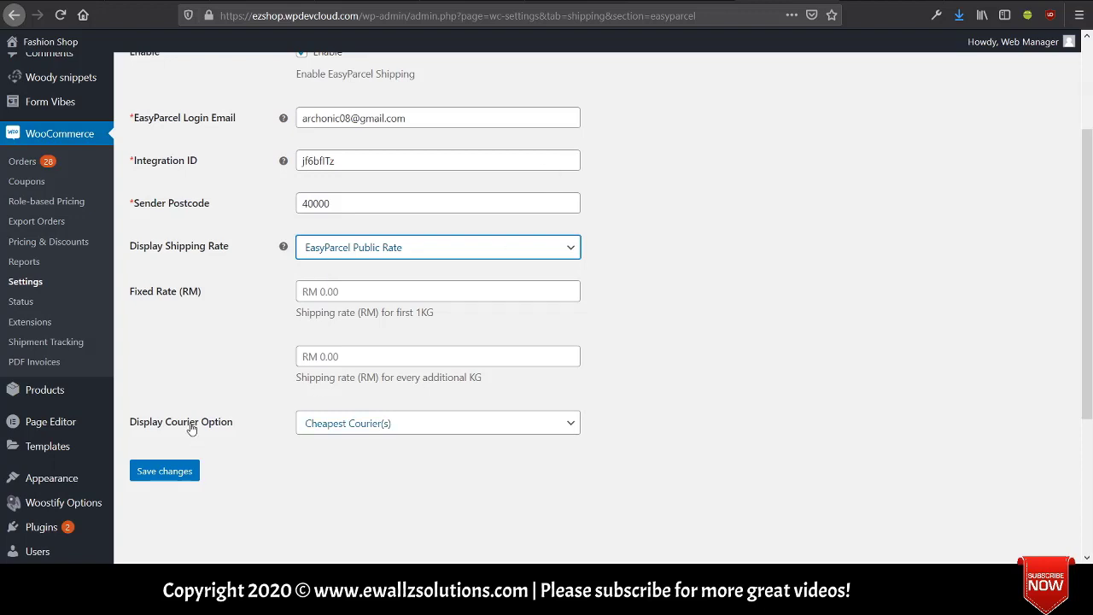
left_click(309, 428)
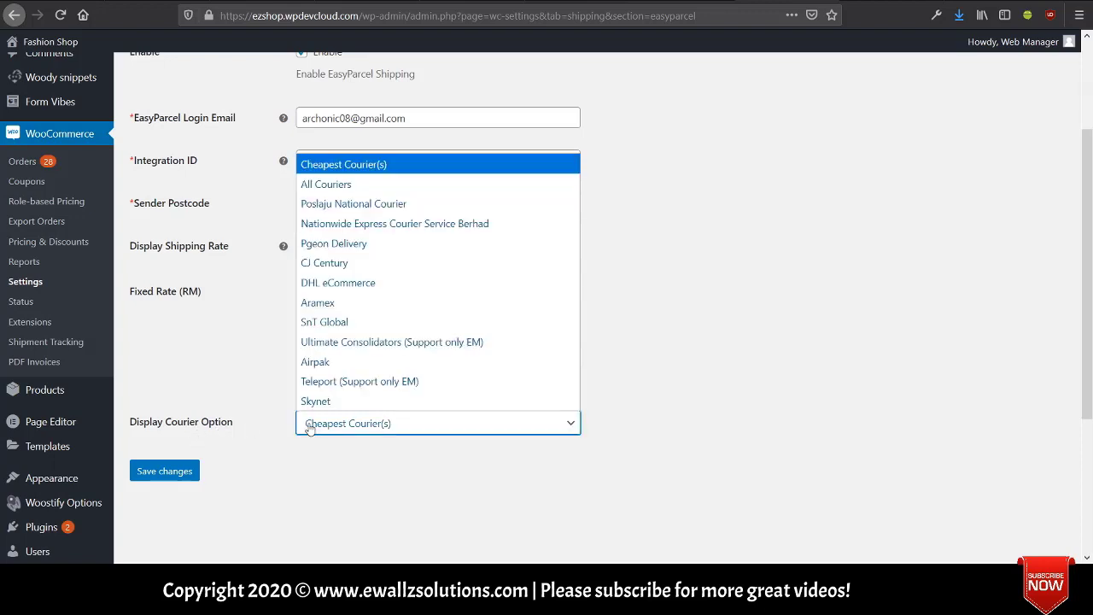
left_click(312, 196)
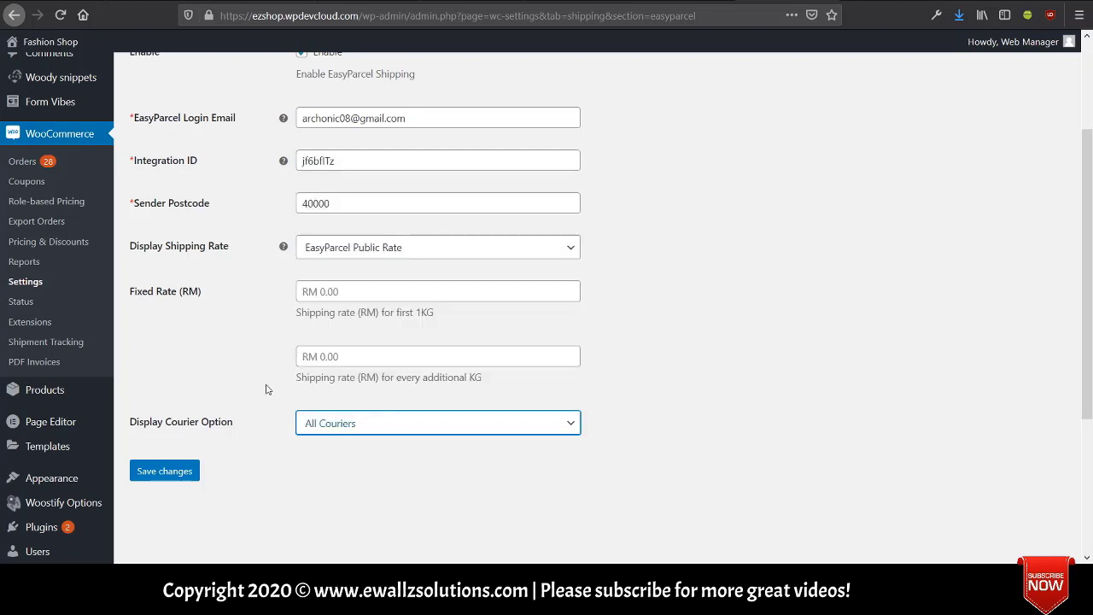
Step: Save the EasyParcel Shipping settings in WooCommerce
left_click(195, 481)
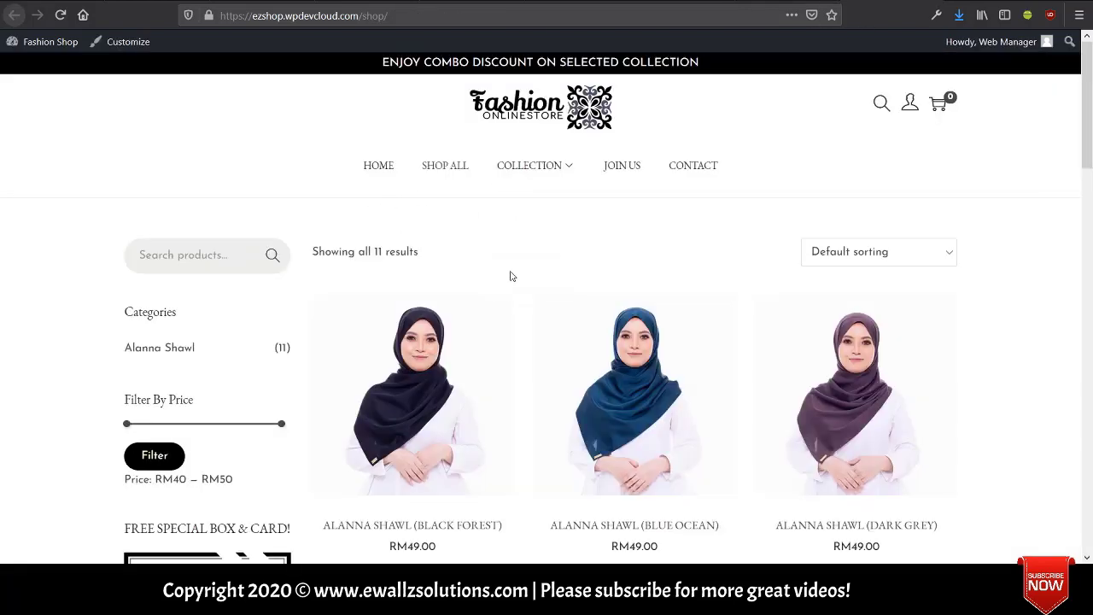
Step: Add one Alanna Shawl (Blue Ocean) to the cart in the shop and open the cart page
scroll(511, 275, "down", 1)
scroll(511, 276, "down", 3)
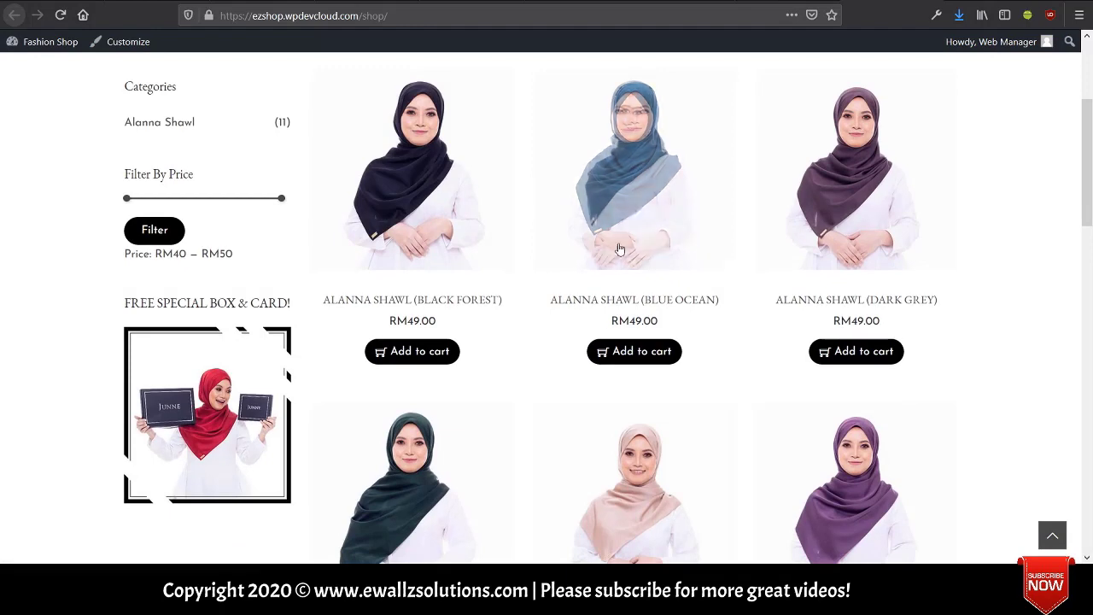
left_click(634, 352)
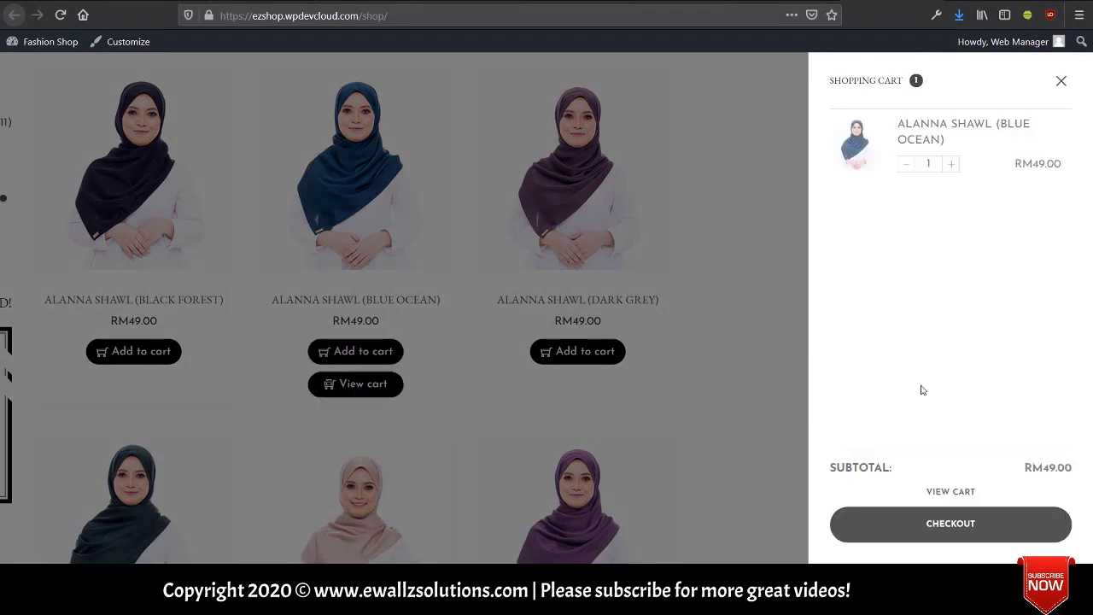
left_click(950, 493)
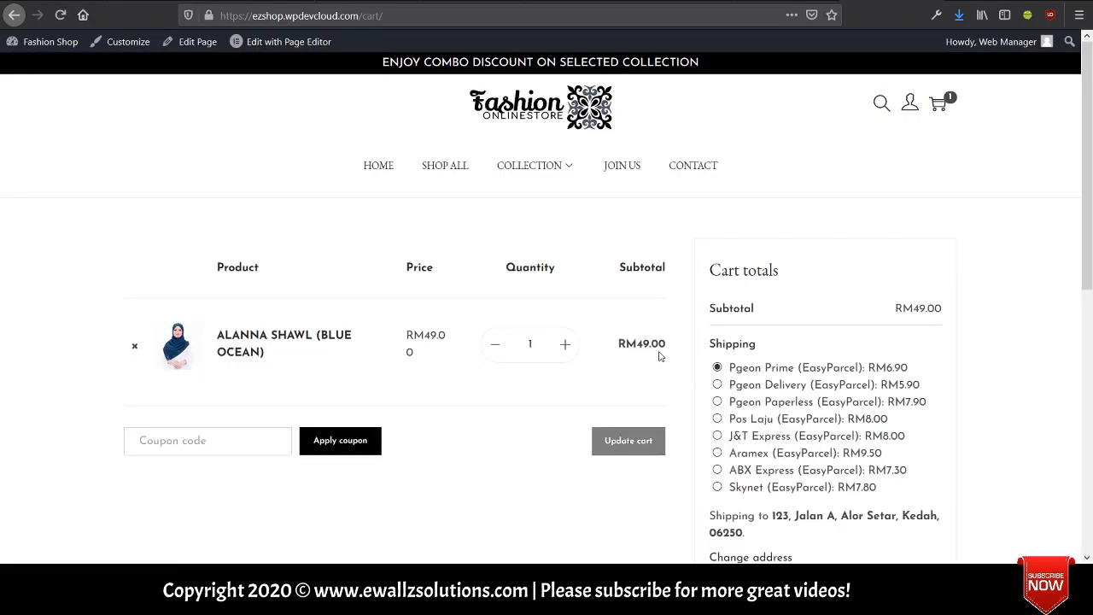
Step: Choose Pos Laju (EasyParcel) as the cart's shipping option and proceed to checkout
scroll(647, 310, "down", 3)
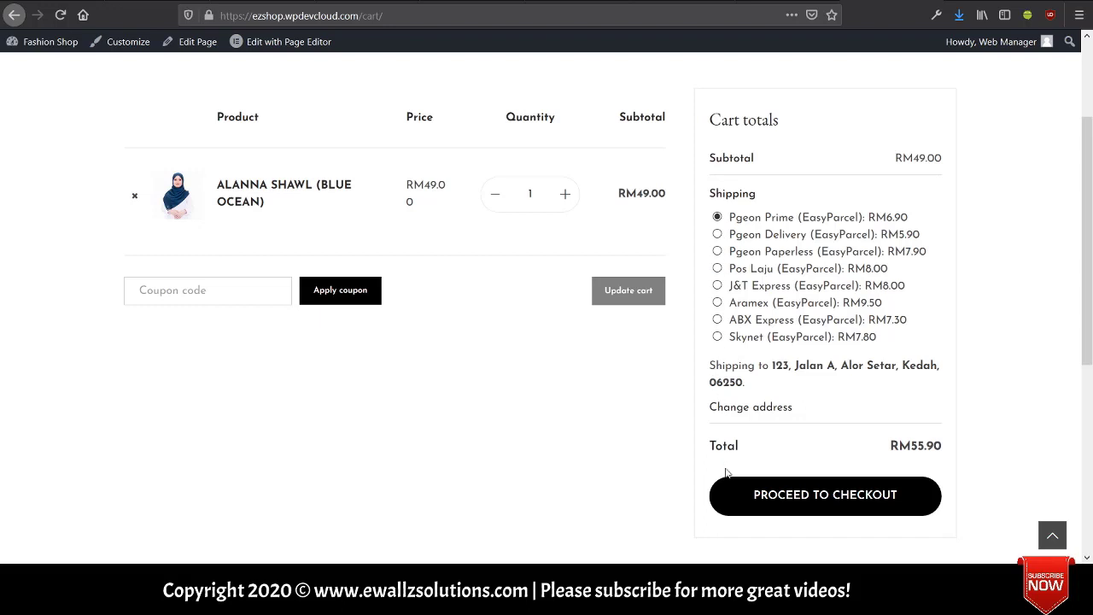
left_click(718, 269)
left_click(894, 495)
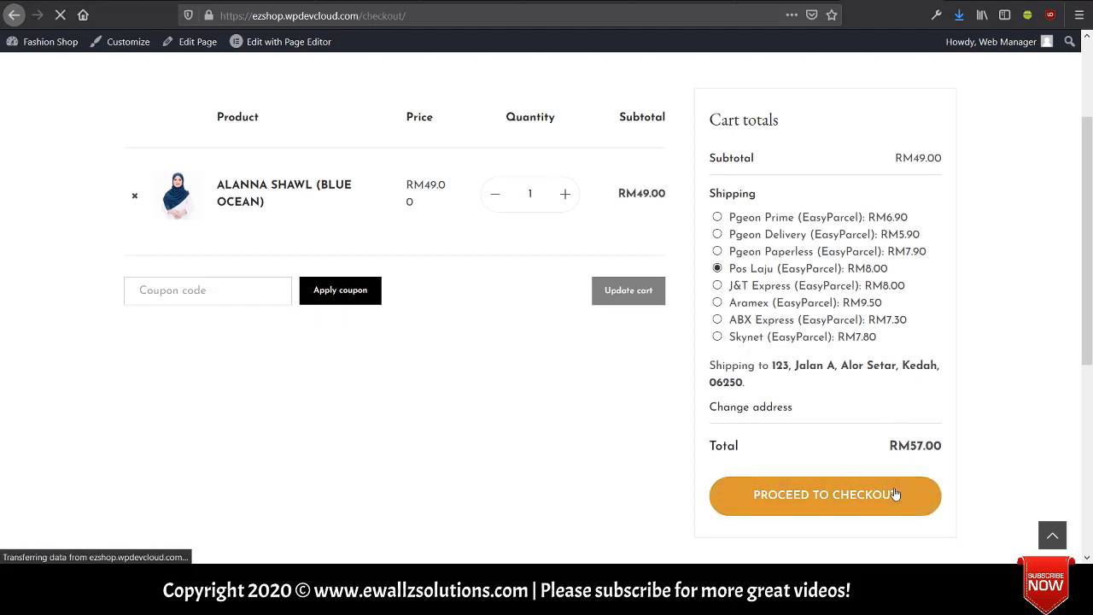
Step: Accept the prefilled billing details and Pos Laju delivery, agree to the terms and conditions, and place the order
scroll(434, 322, "down", 8)
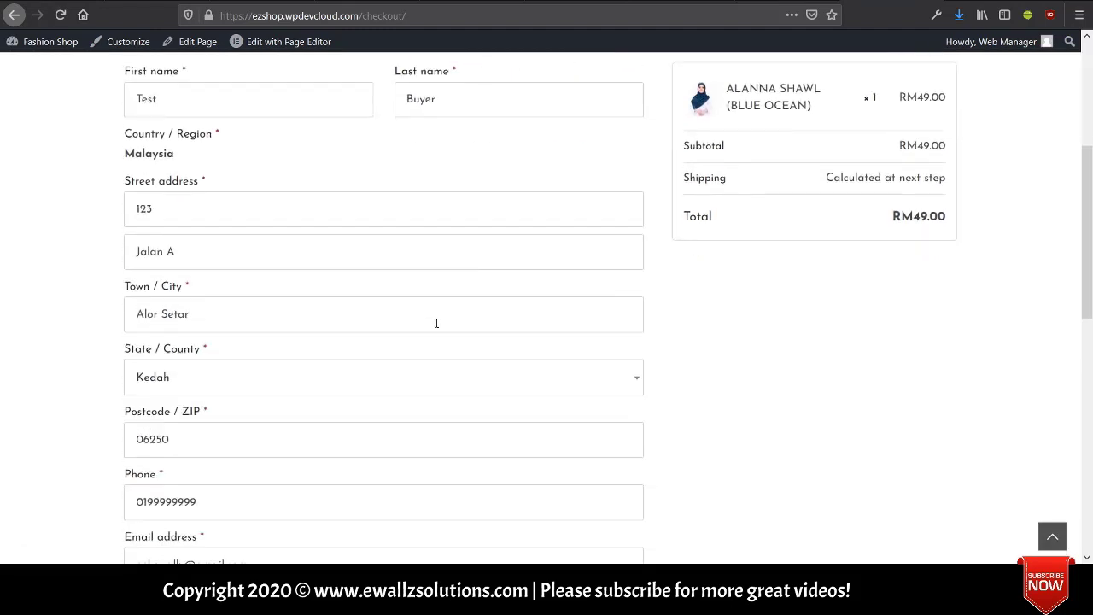
scroll(512, 354, "down", 1)
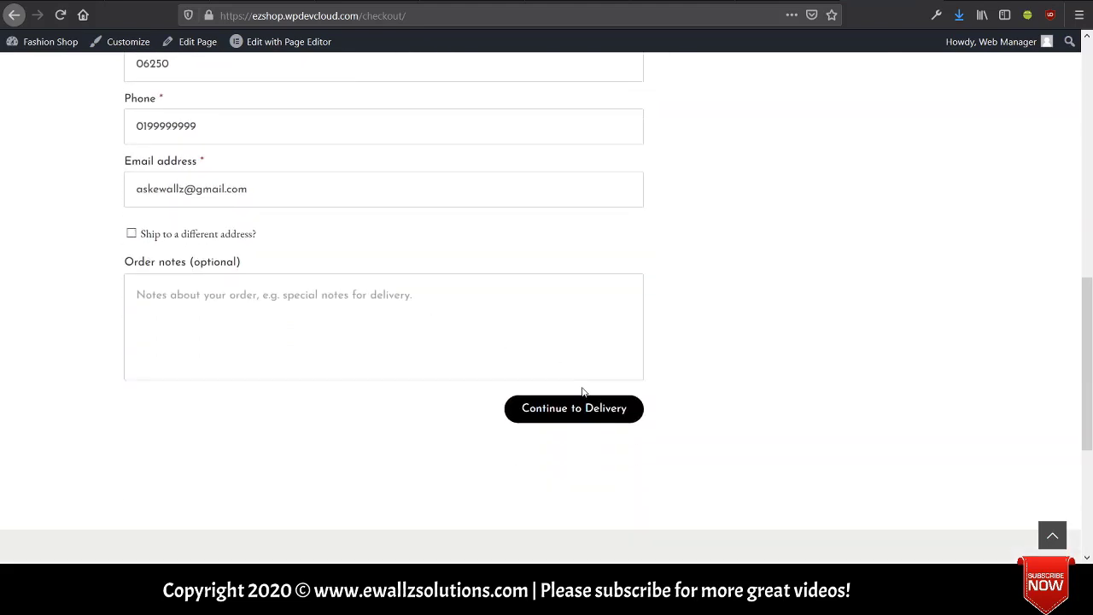
left_click(594, 415)
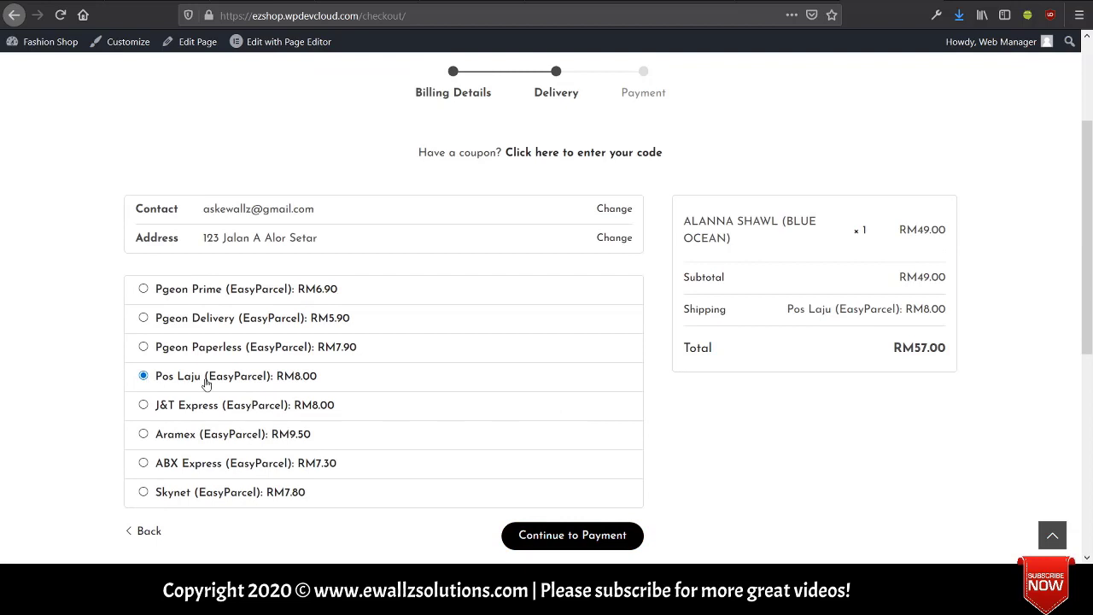
left_click(544, 538)
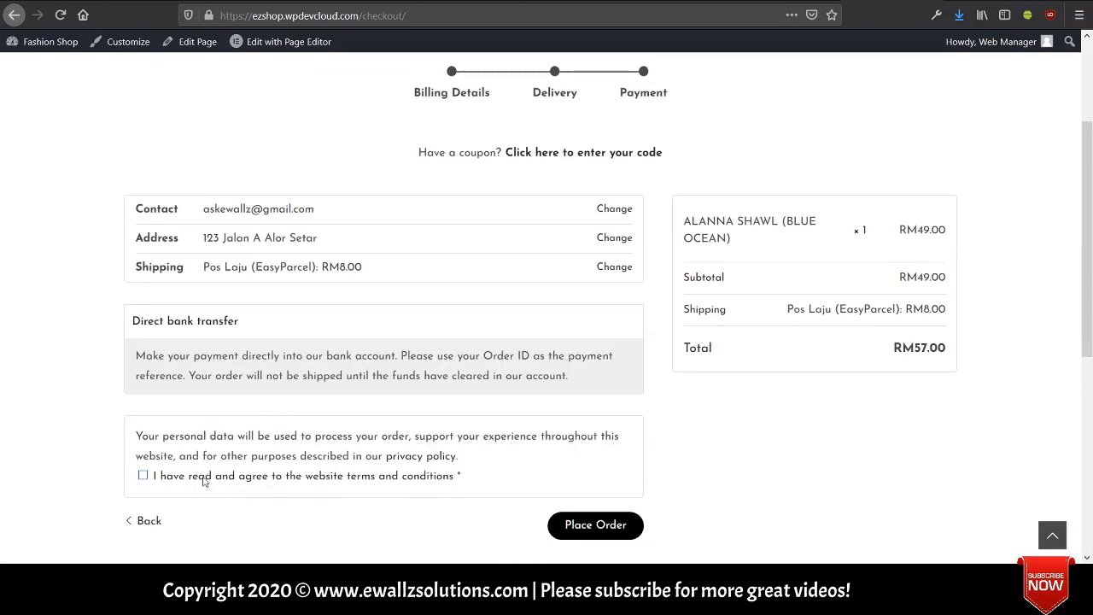
left_click(143, 476)
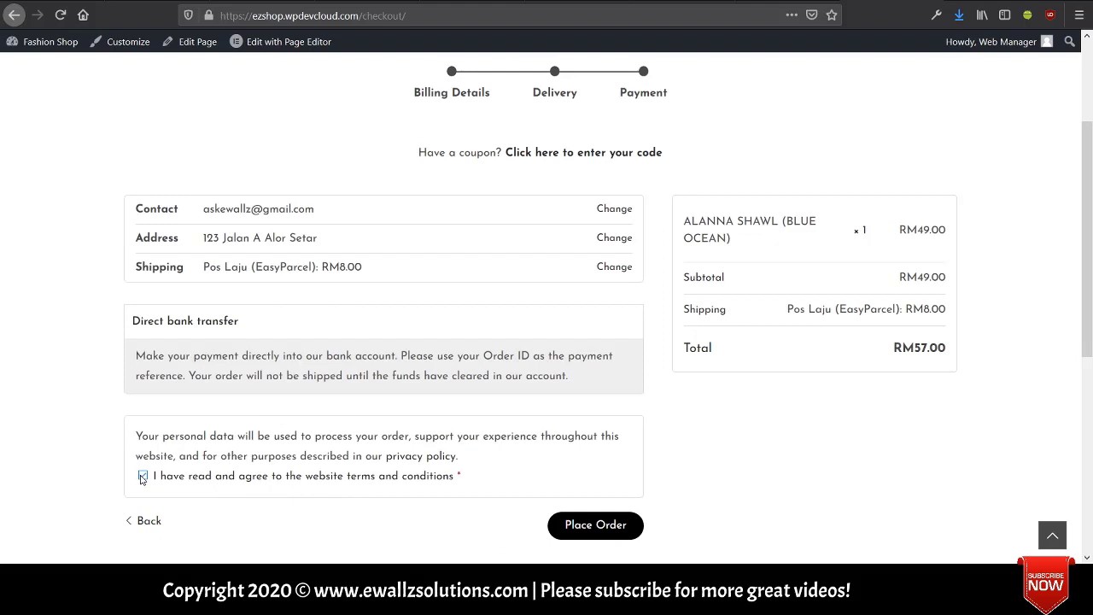
left_click(574, 525)
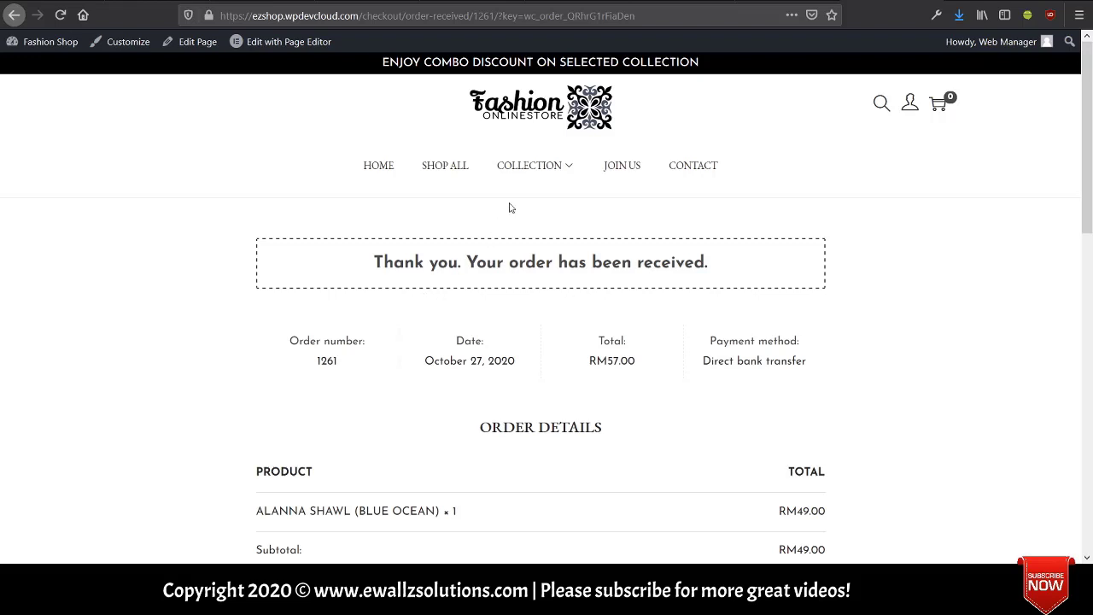
Step: Switch to EasyParcel and try to import the Fashion Store's orders from the list of integrated stores
left_click(681, 2)
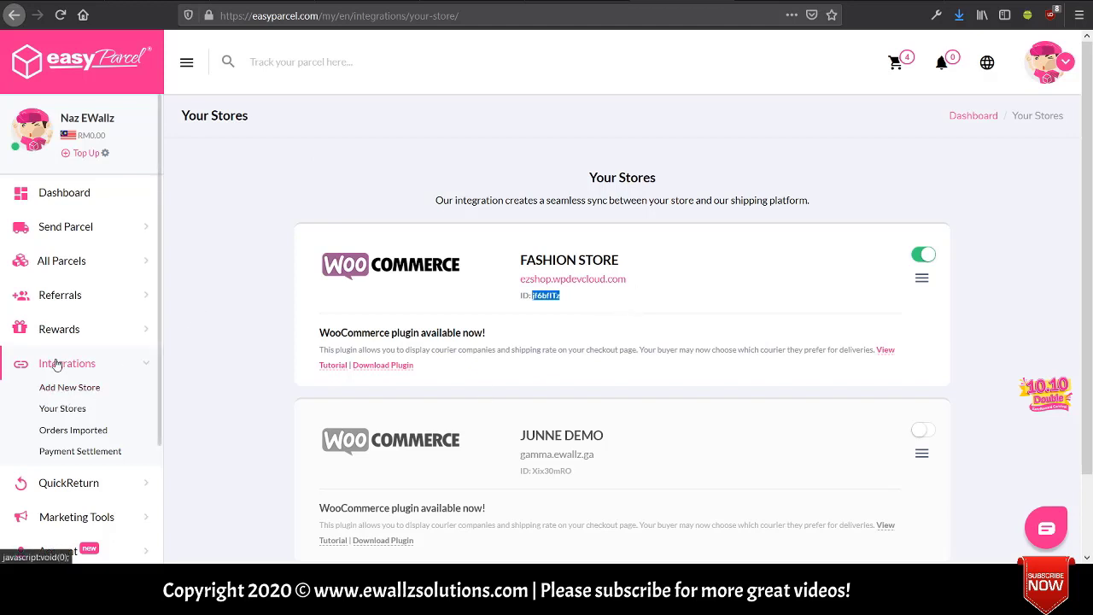
left_click(62, 410)
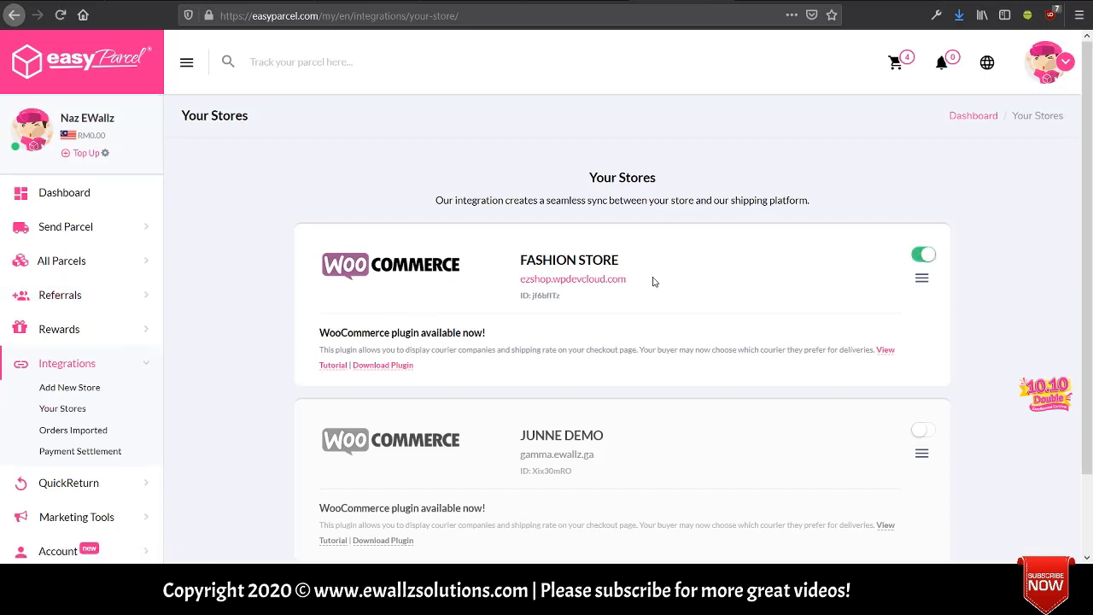
left_click(923, 284)
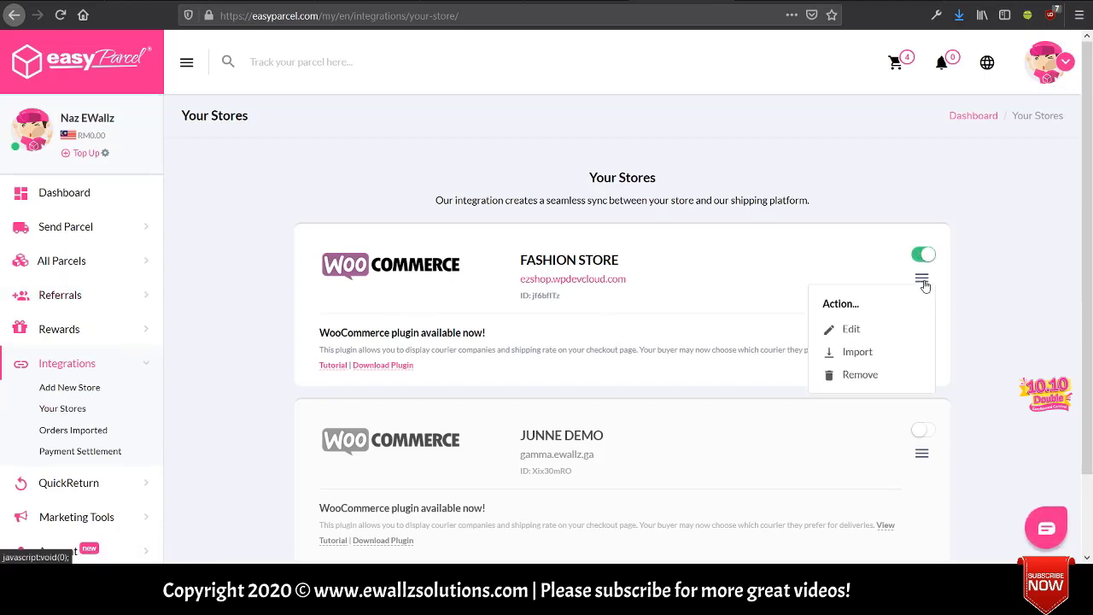
left_click(863, 353)
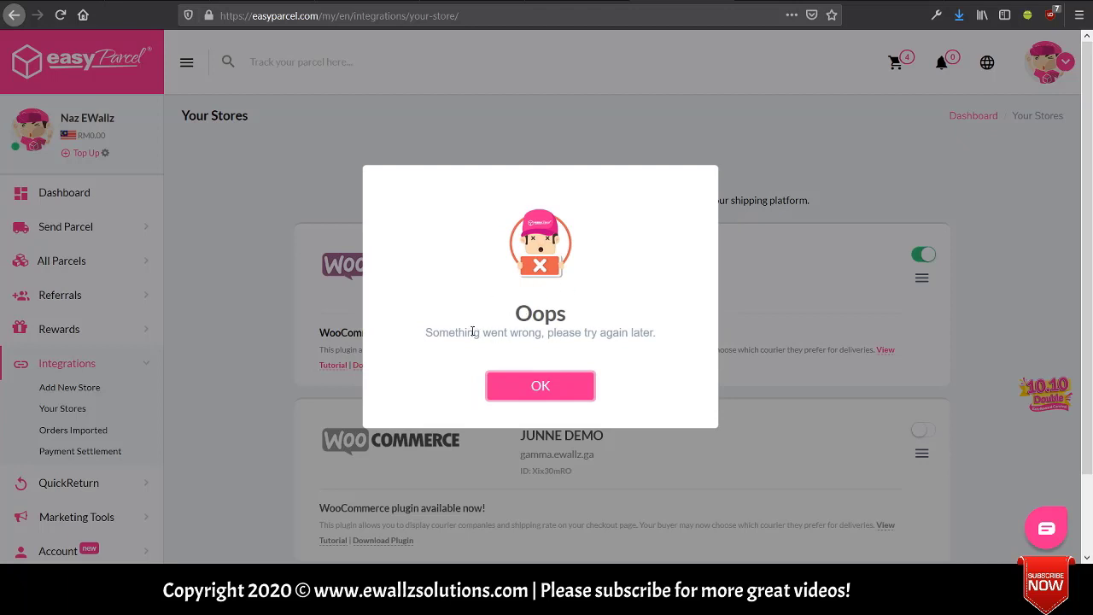
left_click(537, 385)
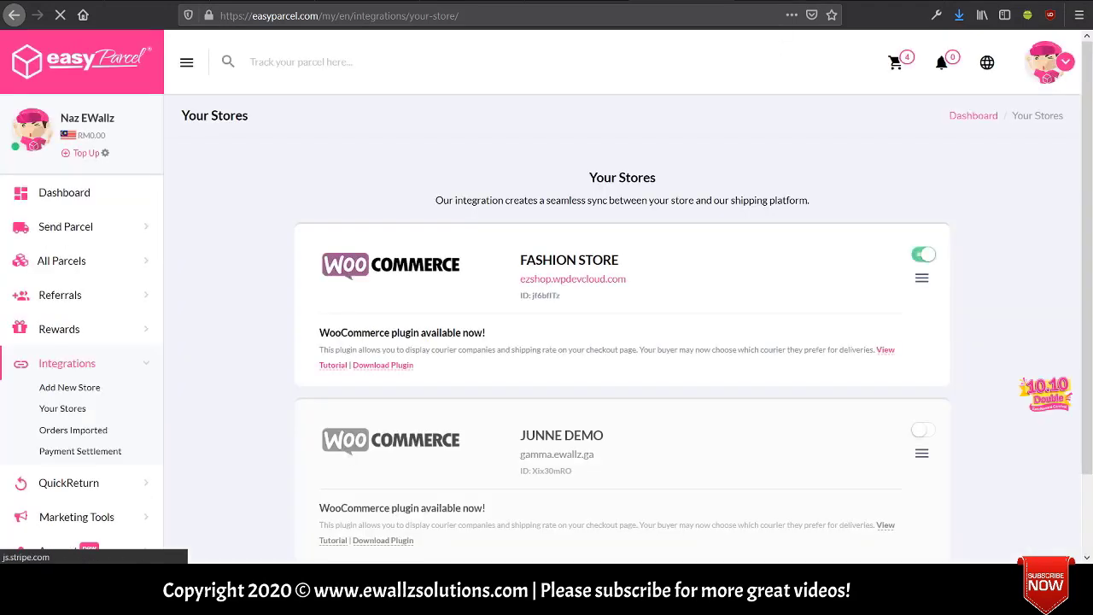
Step: Enable the legacy REST API in WooCommerce's advanced Legacy API settings and save the changes
left_click(778, 1)
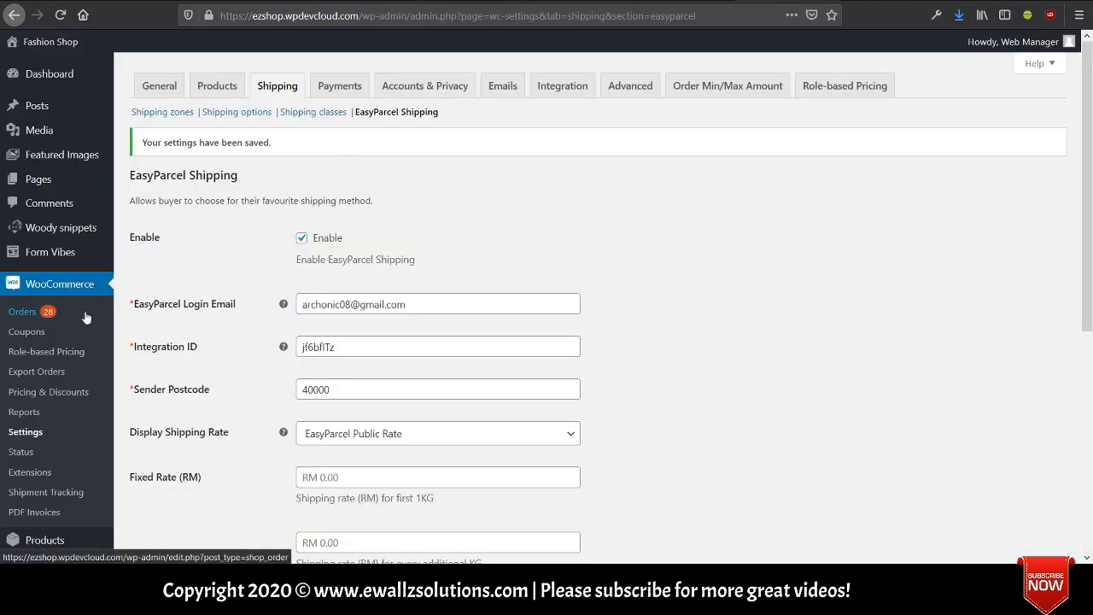
left_click(618, 96)
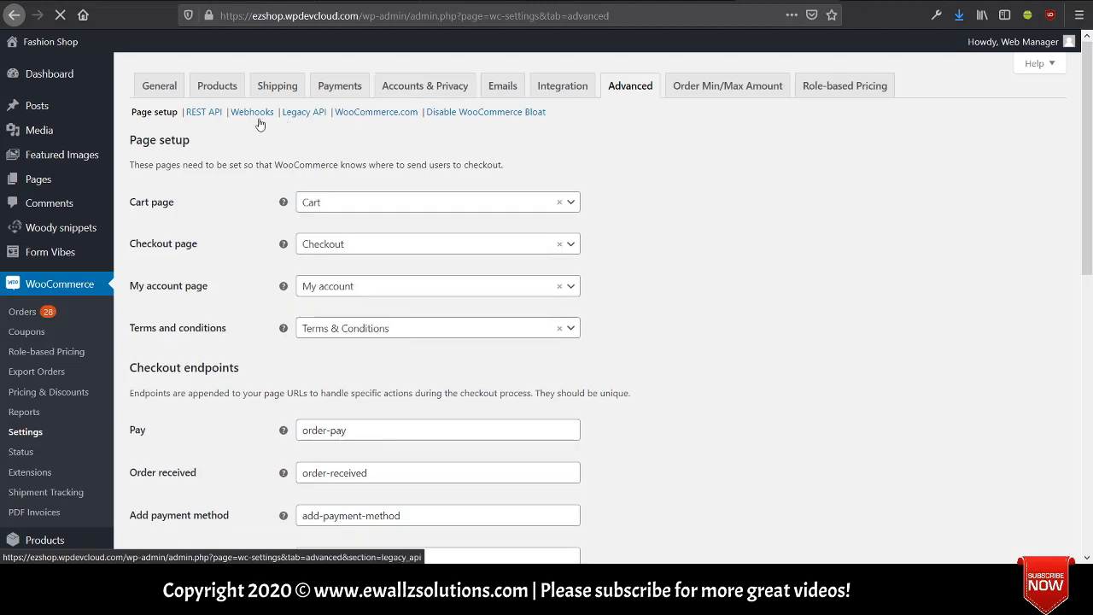
left_click(304, 118)
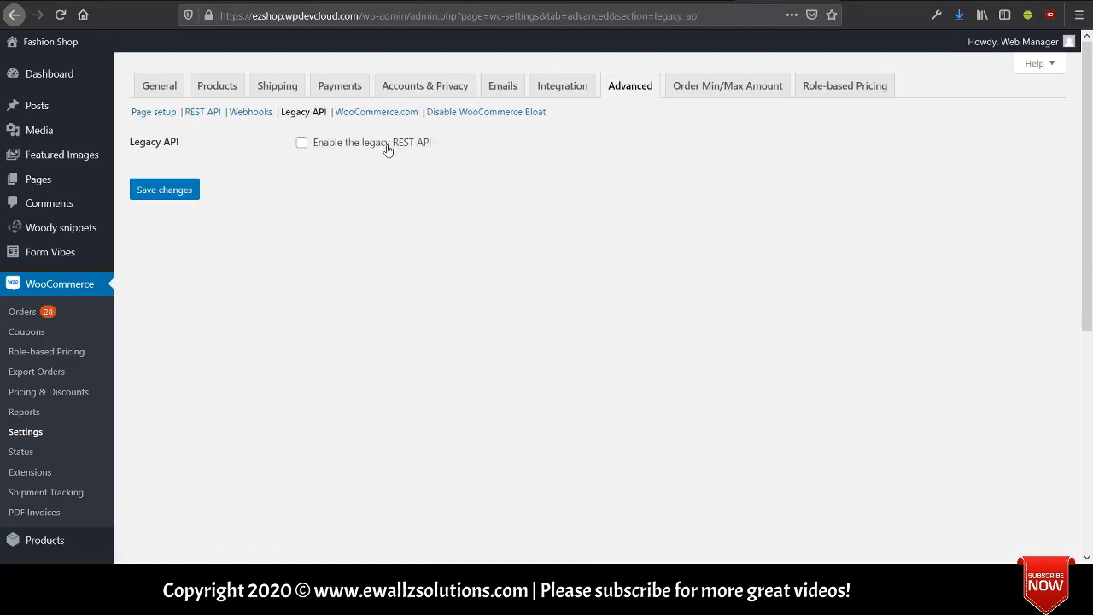
left_click(302, 143)
left_click(181, 199)
left_click(181, 202)
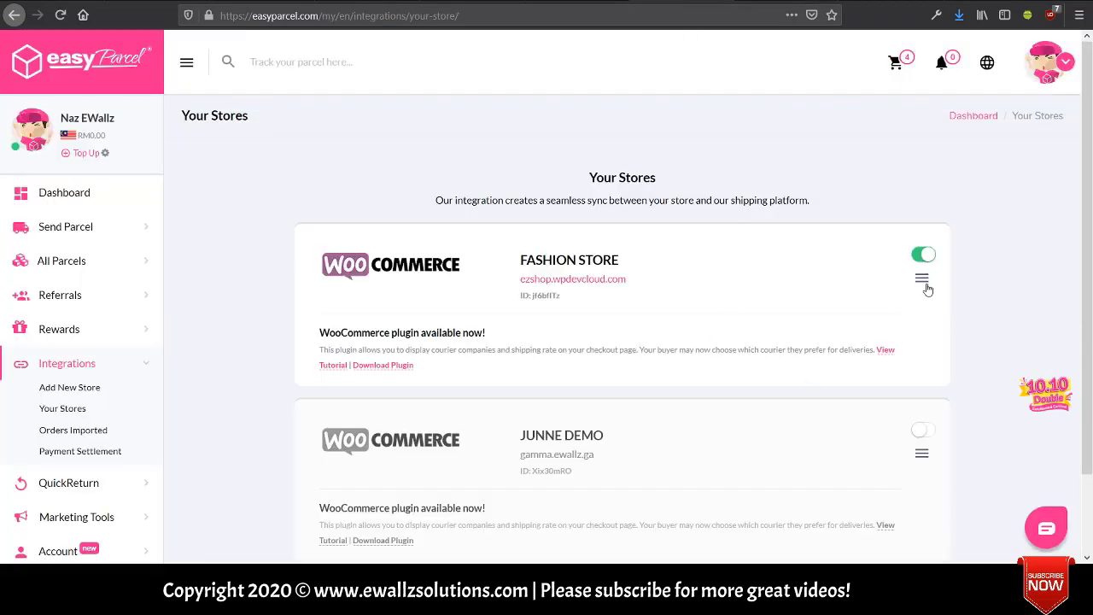
Step: Try again to import the Fashion Store's orders into EasyParcel
left_click(927, 289)
left_click(870, 353)
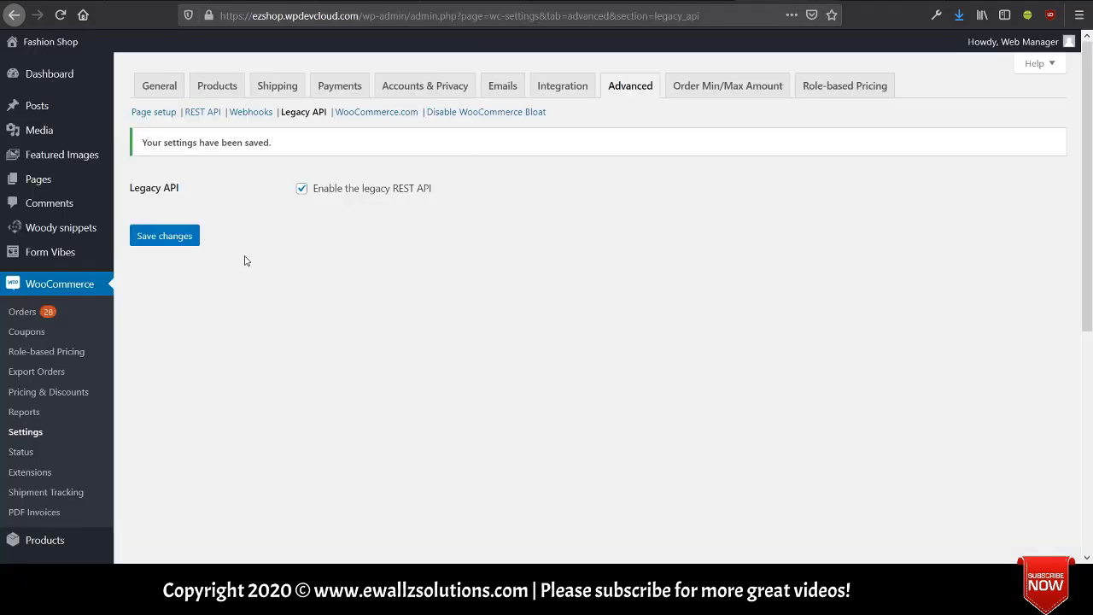
Step: Change the newest test order's status to Processing in the WooCommerce orders list
left_click(45, 311)
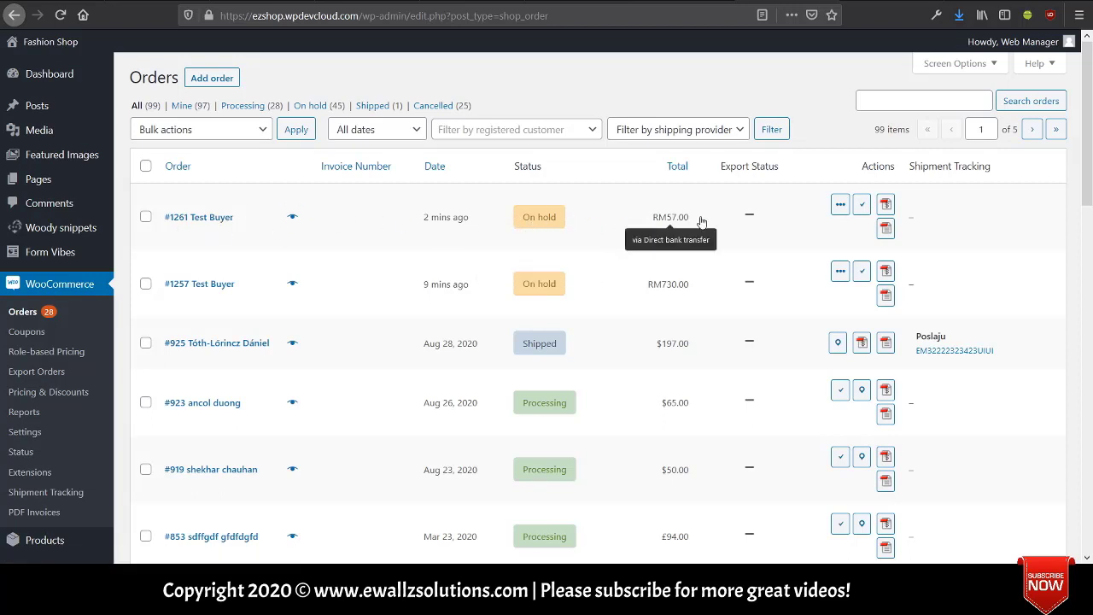
left_click(840, 205)
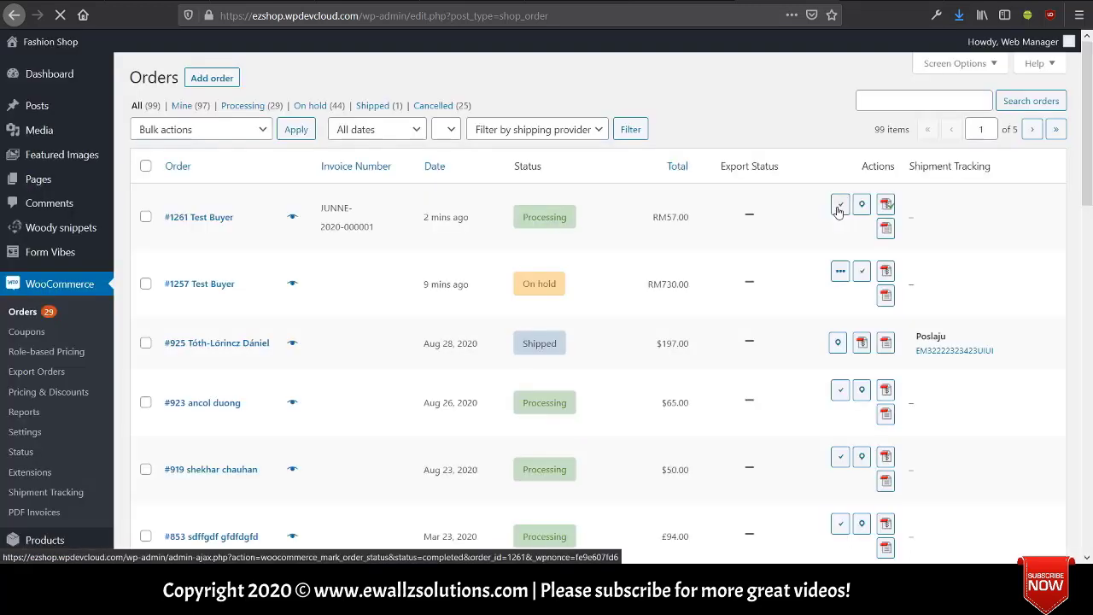
mouse_move(553, 223)
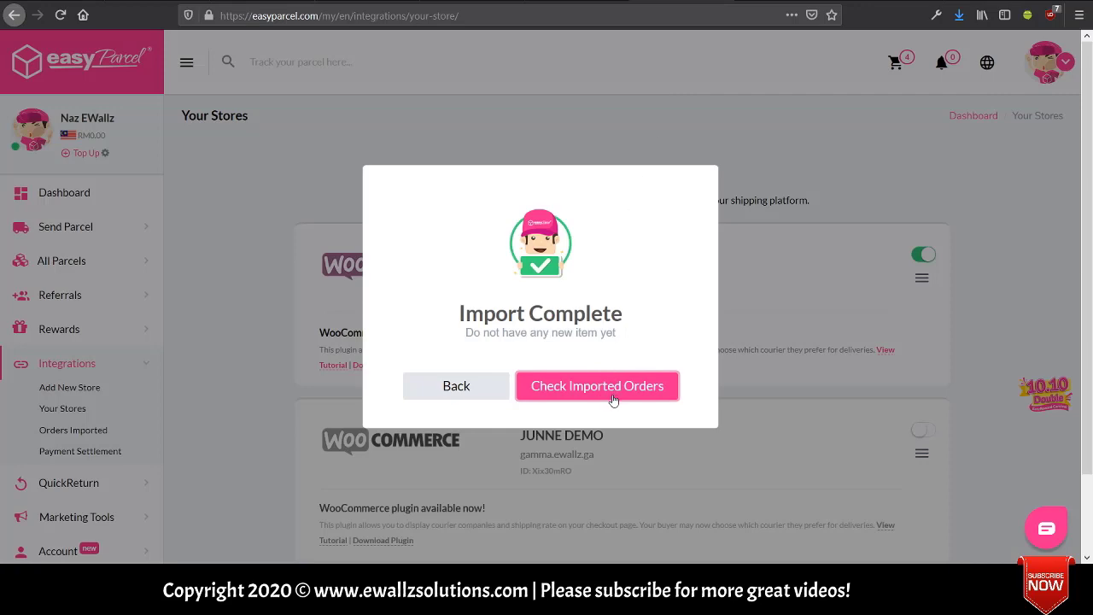
Step: Import the Fashion Store's processing order into EasyParcel and open the list of imported orders
left_click(478, 385)
left_click(923, 282)
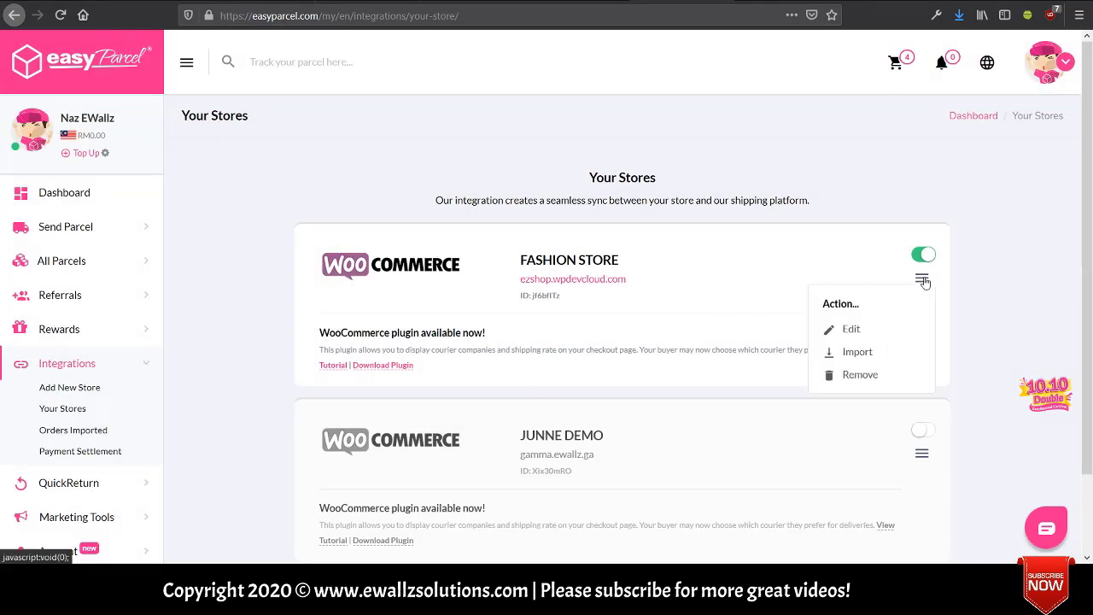
left_click(869, 352)
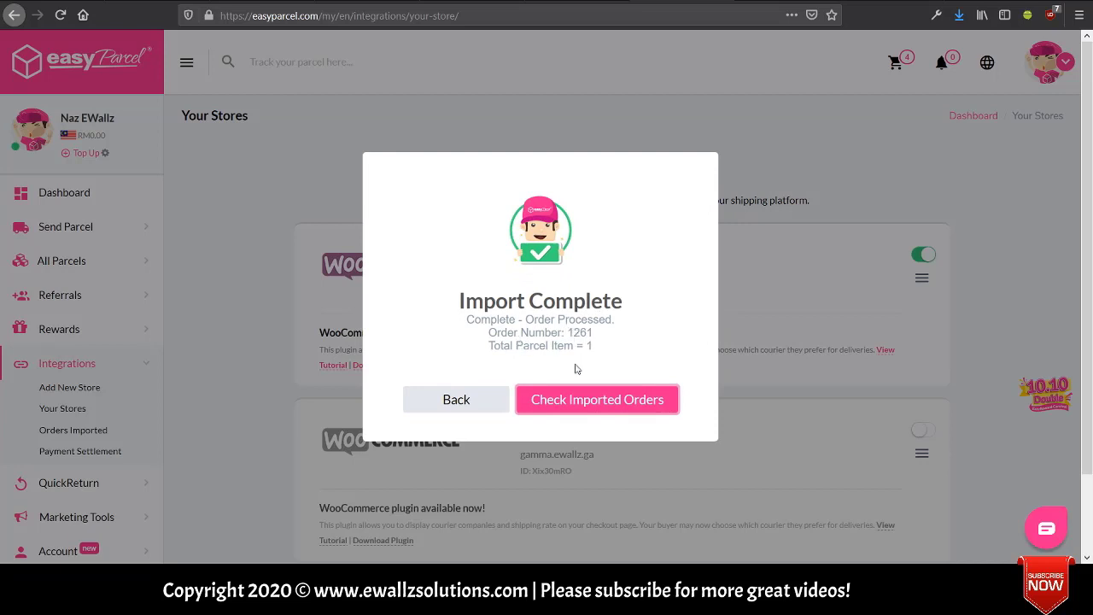
left_click(576, 404)
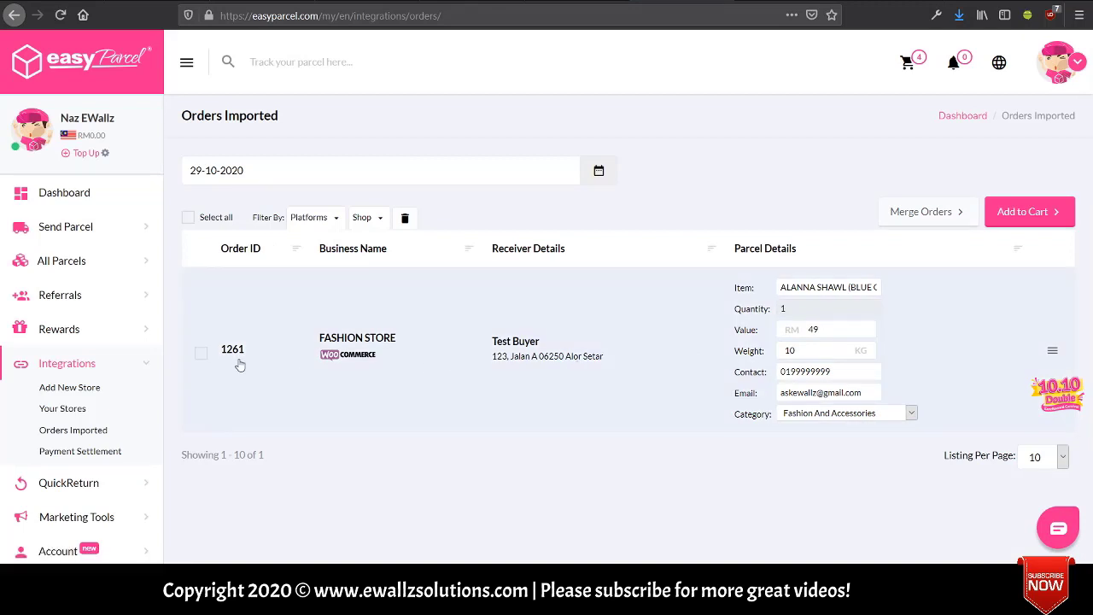
Step: Compare the imported order with its WooCommerce entry and check its item, value and weight details in EasyParcel
left_click(359, 2)
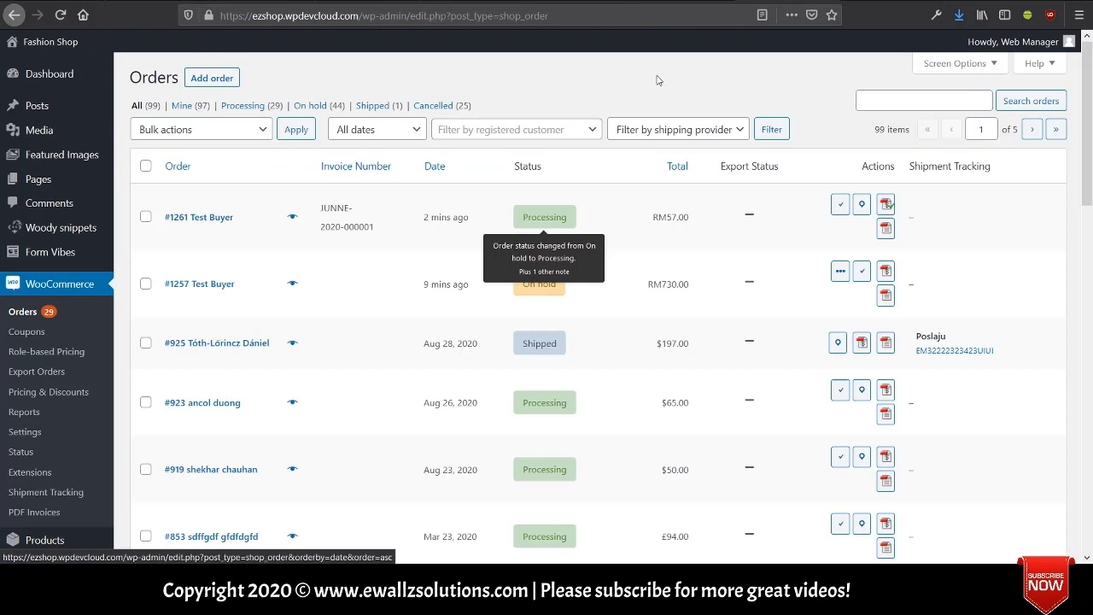
left_click(666, 2)
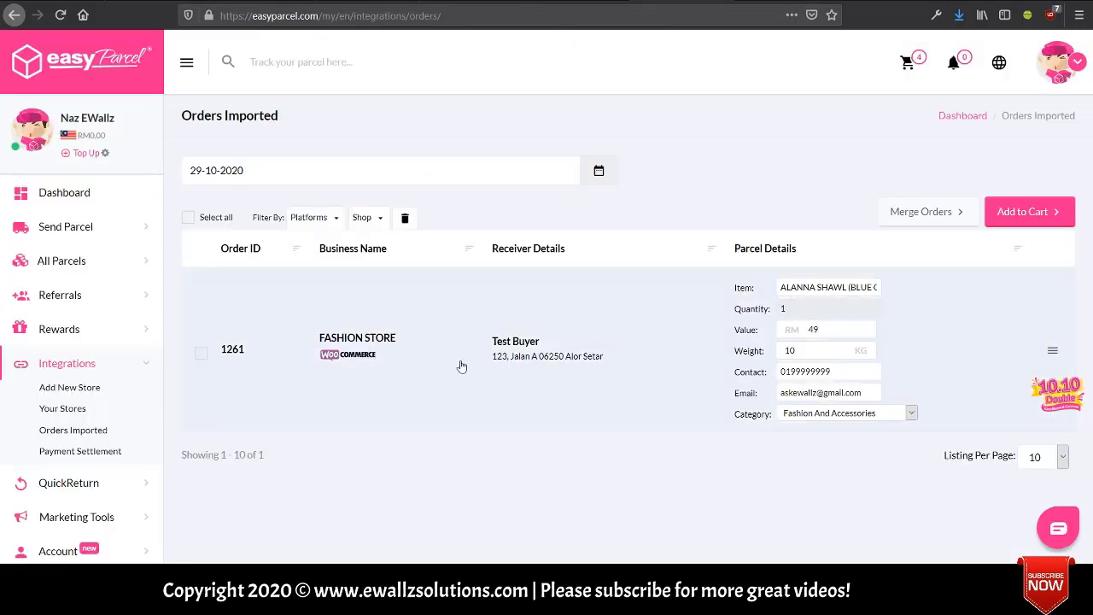
left_click(820, 287)
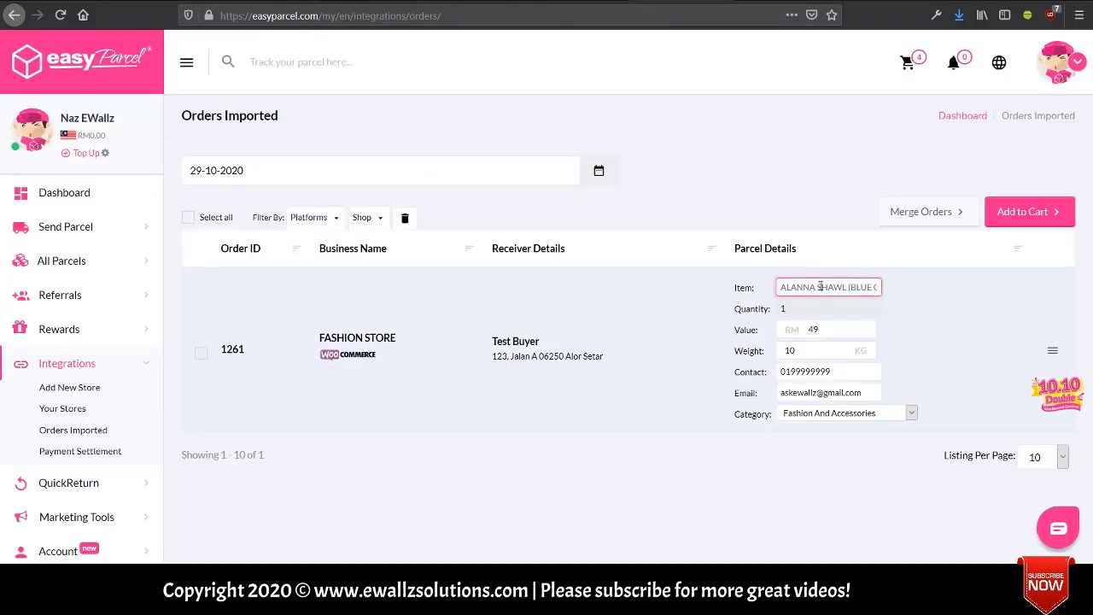
left_click(834, 330)
left_click(823, 349)
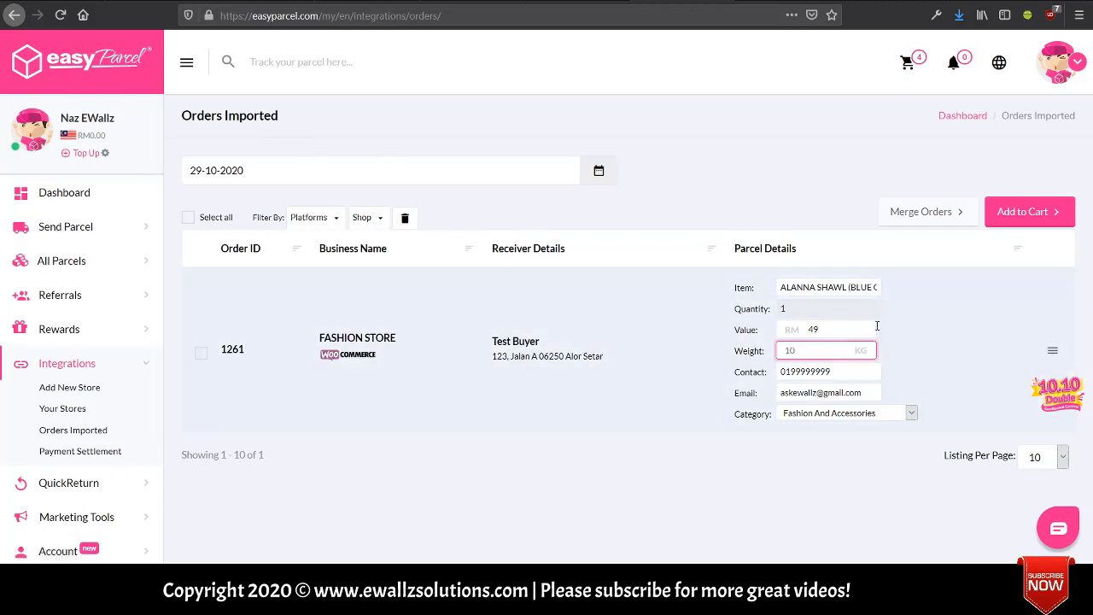
Step: Add the imported Fashion Store order to the EasyParcel cart, confirm sending it, and review the parcels in the cart
left_click(1052, 352)
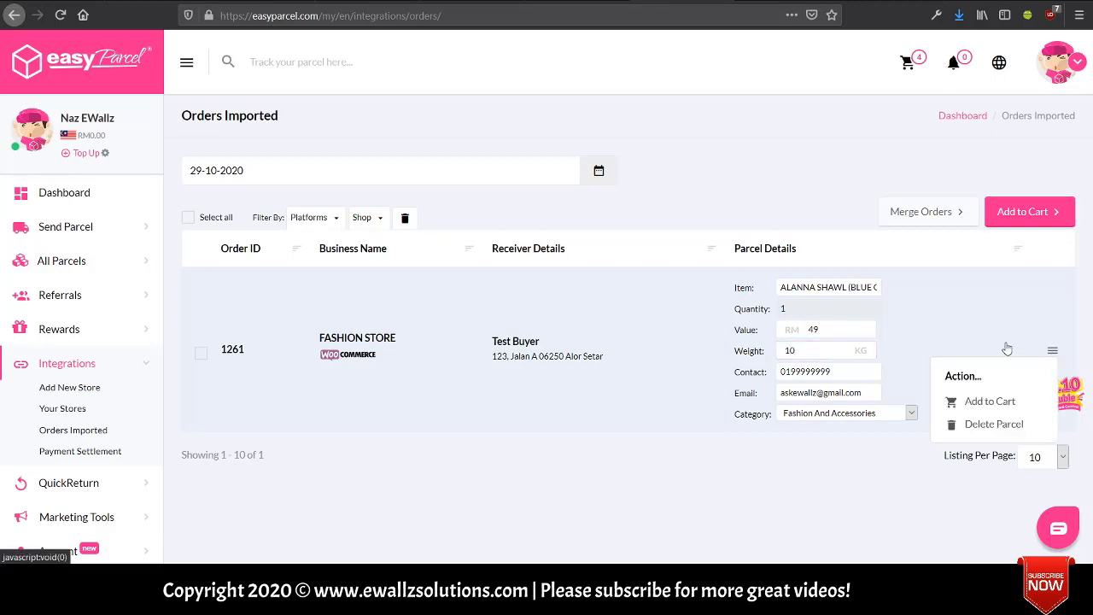
left_click(995, 401)
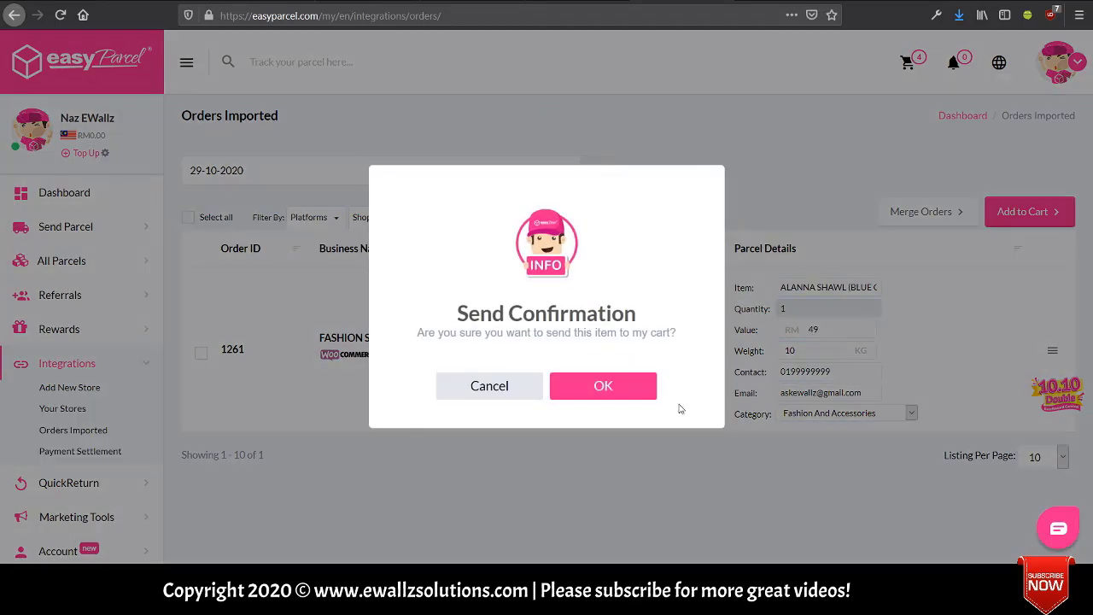
left_click(614, 388)
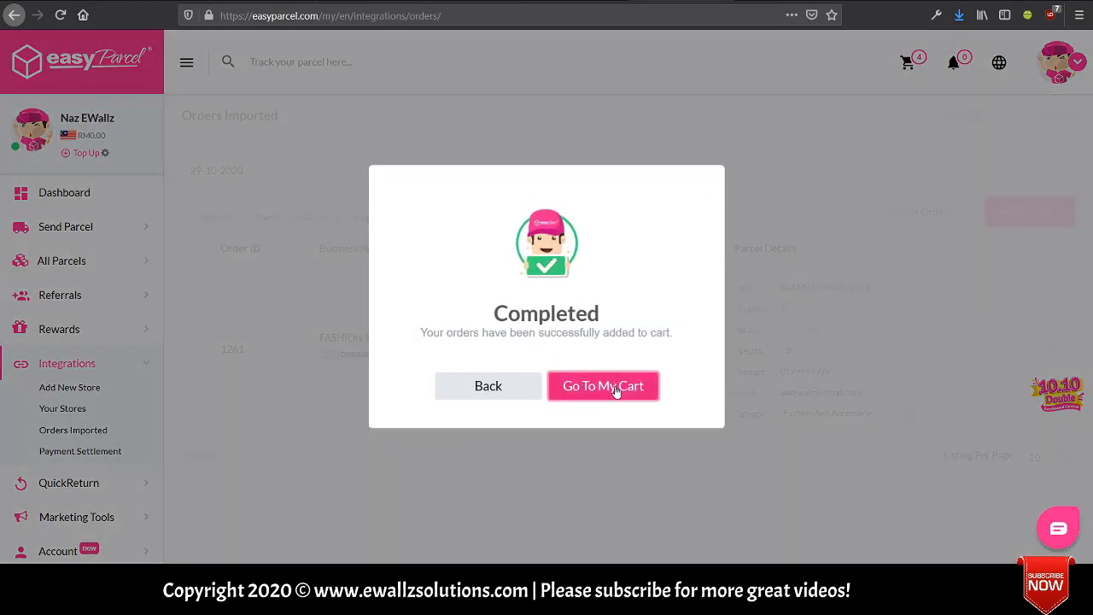
left_click(615, 388)
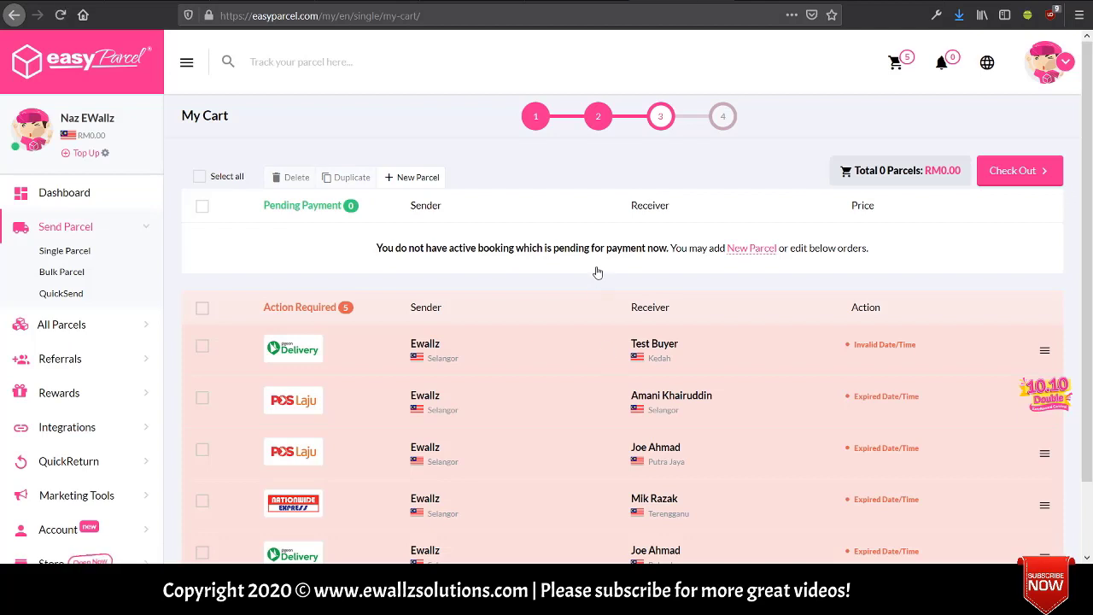
scroll(598, 271, "down", 2)
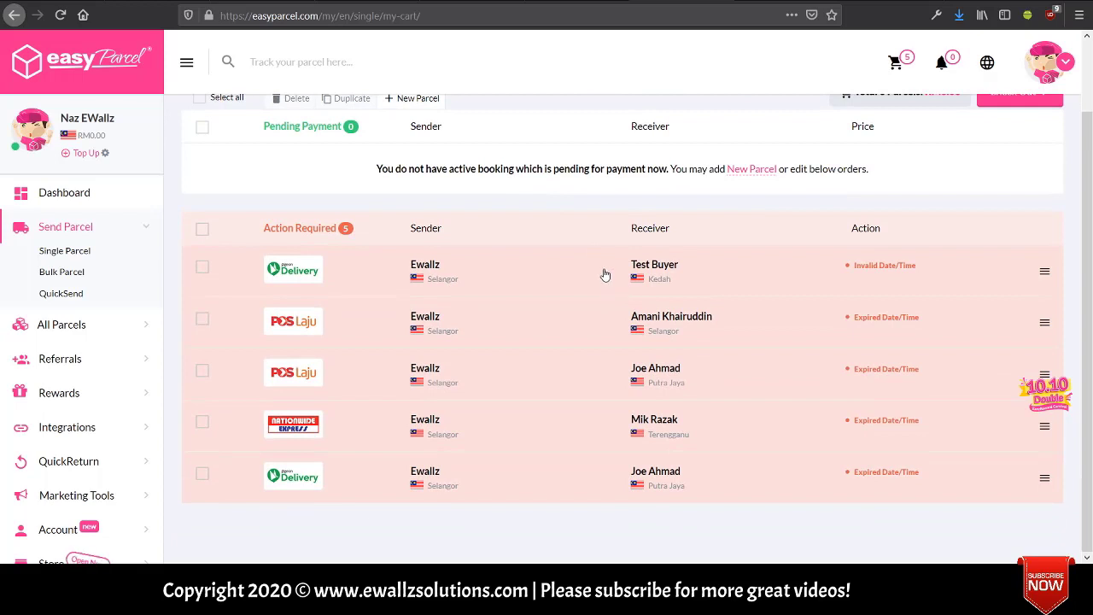
scroll(605, 274, "up", 2)
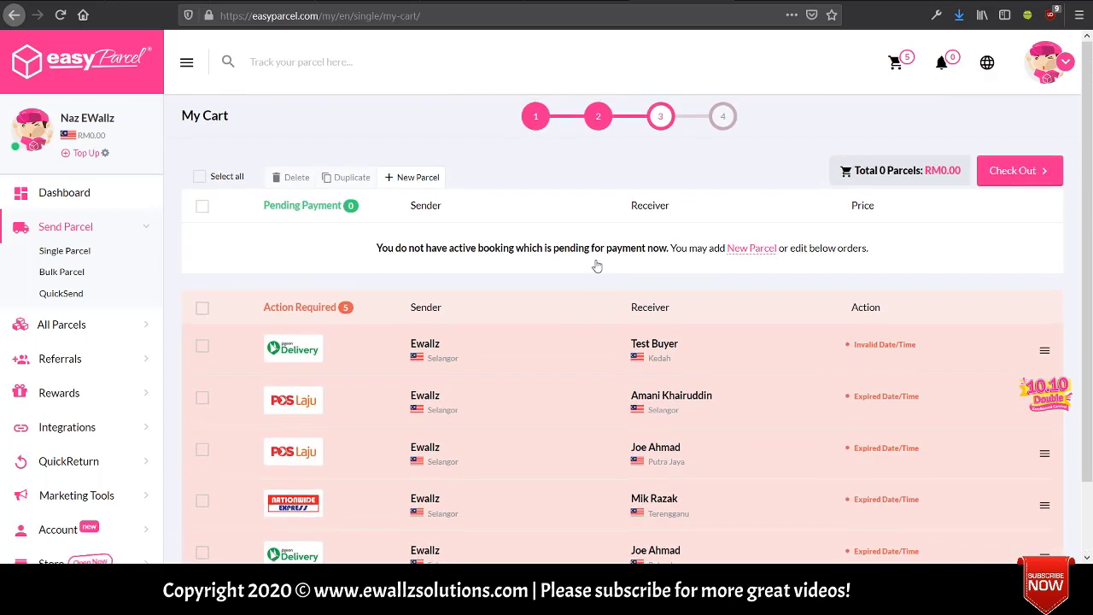